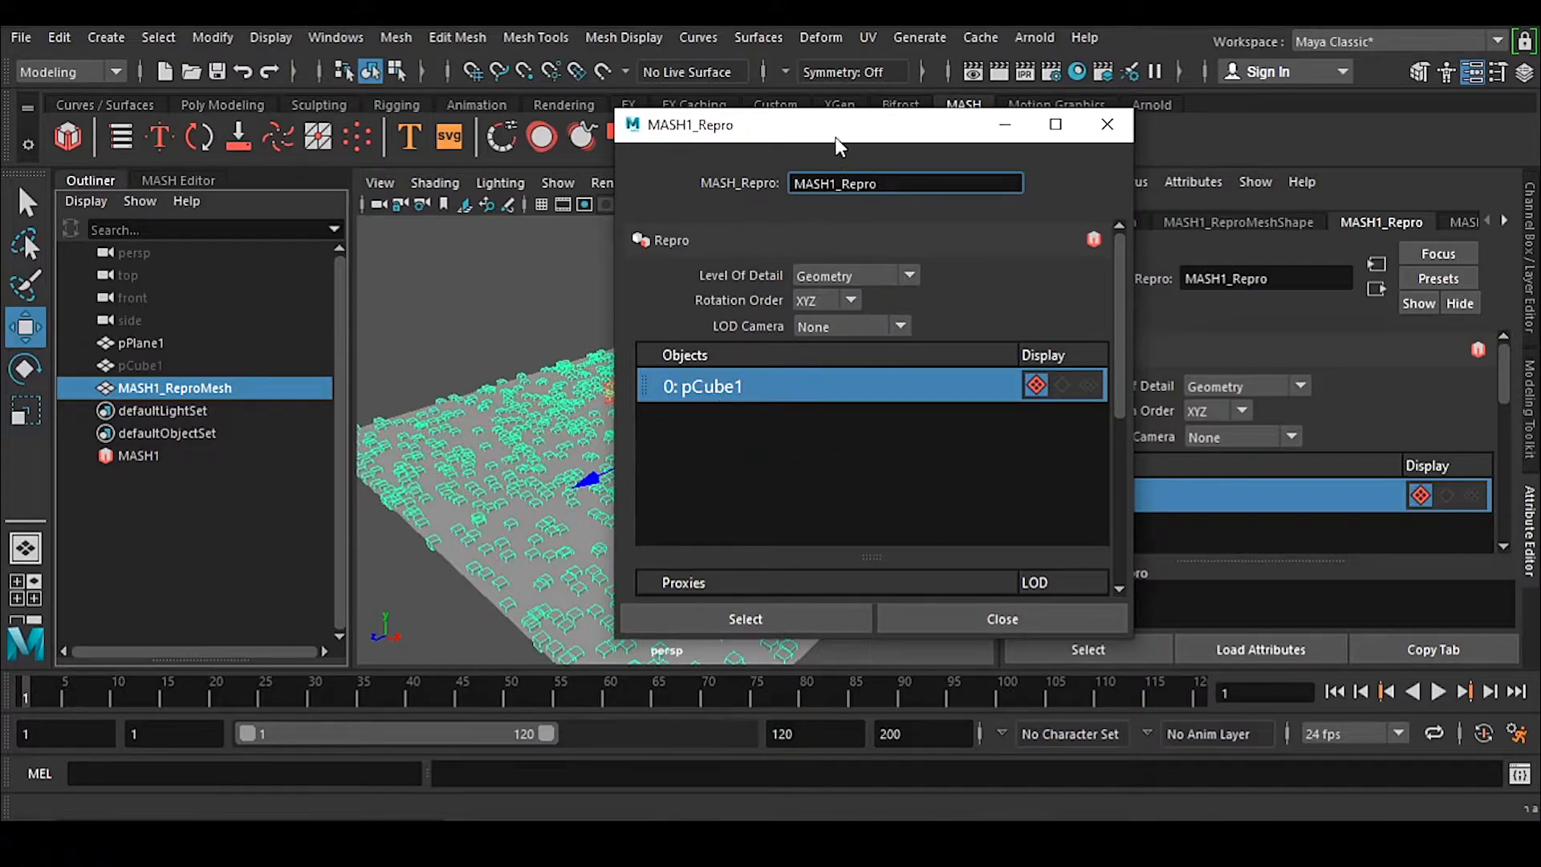
# - Set the MASH1_Repro node's Level of Detail to BoundingBox and examine the scattered cubes up close
pyautogui.moveTo(836, 137); pyautogui.dragTo(1121, 134)
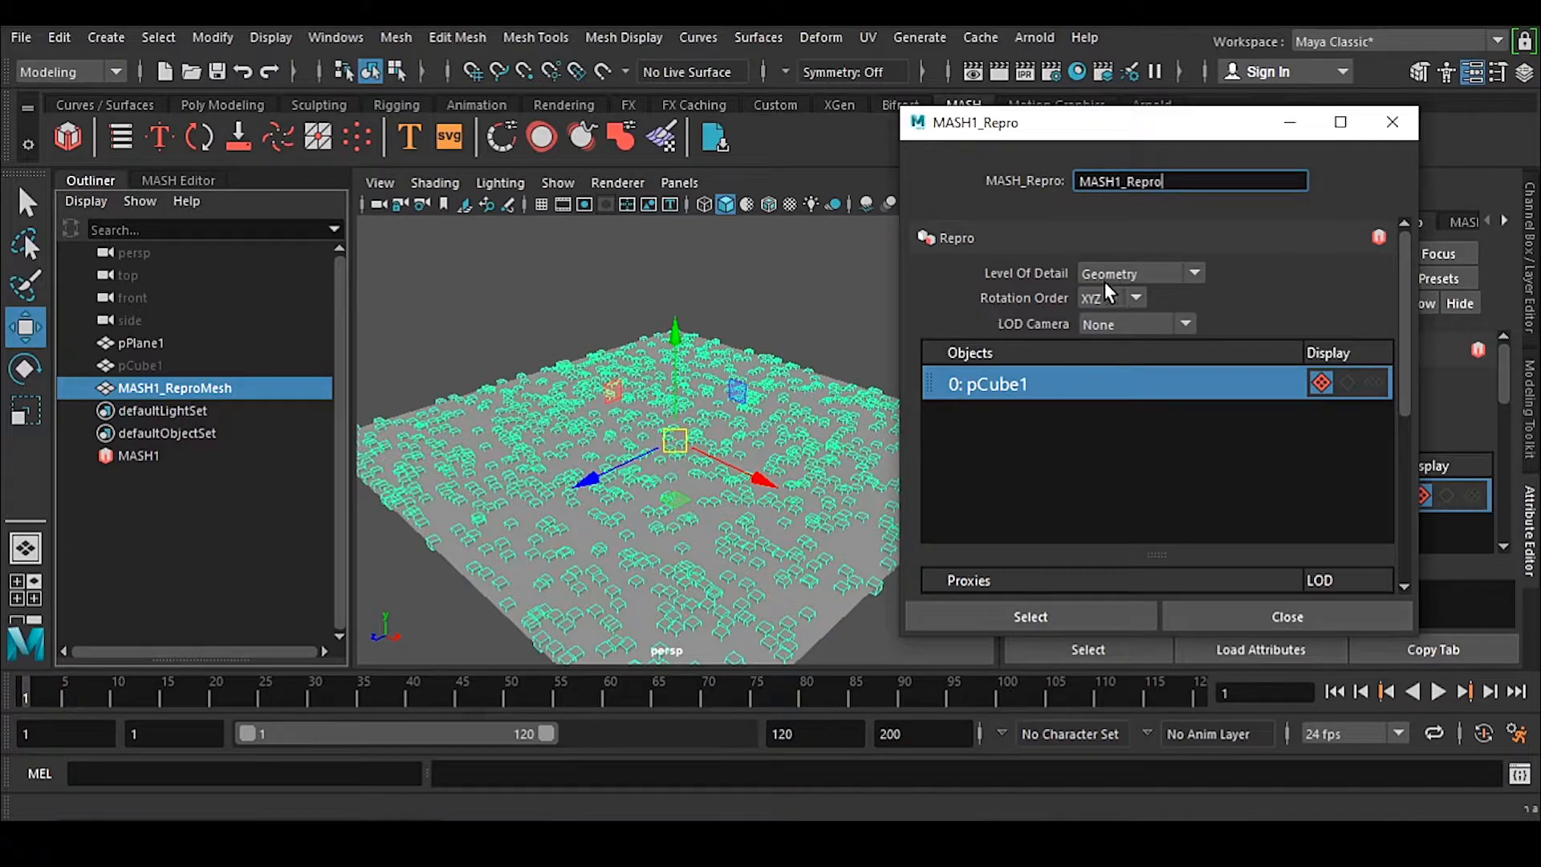
pyautogui.click(1129, 272)
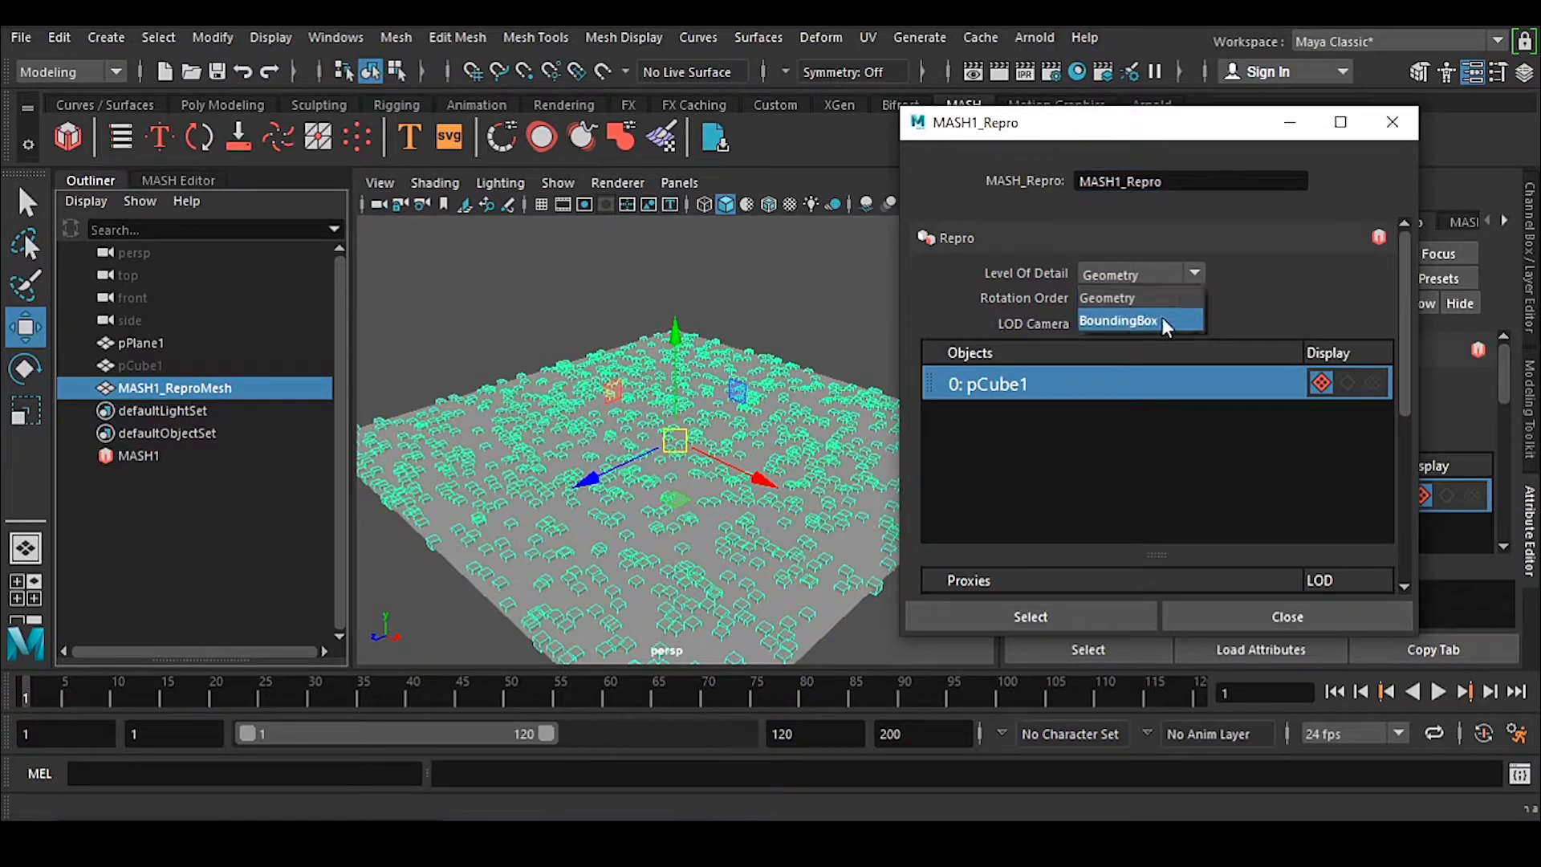
pyautogui.click(1140, 320)
pyautogui.click(590, 535)
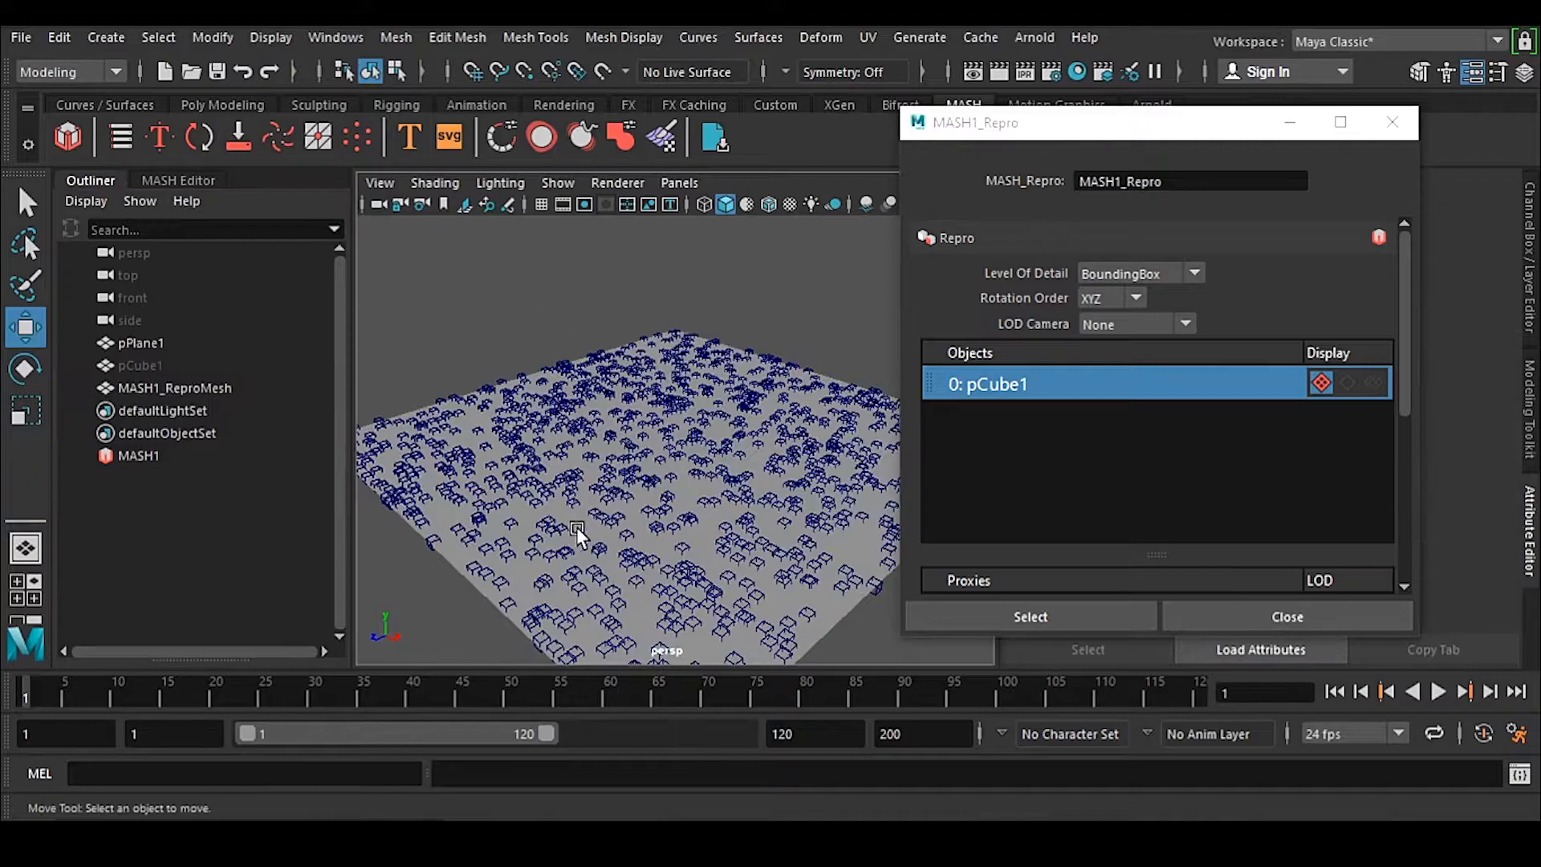
pyautogui.scroll(5, 501, 465)
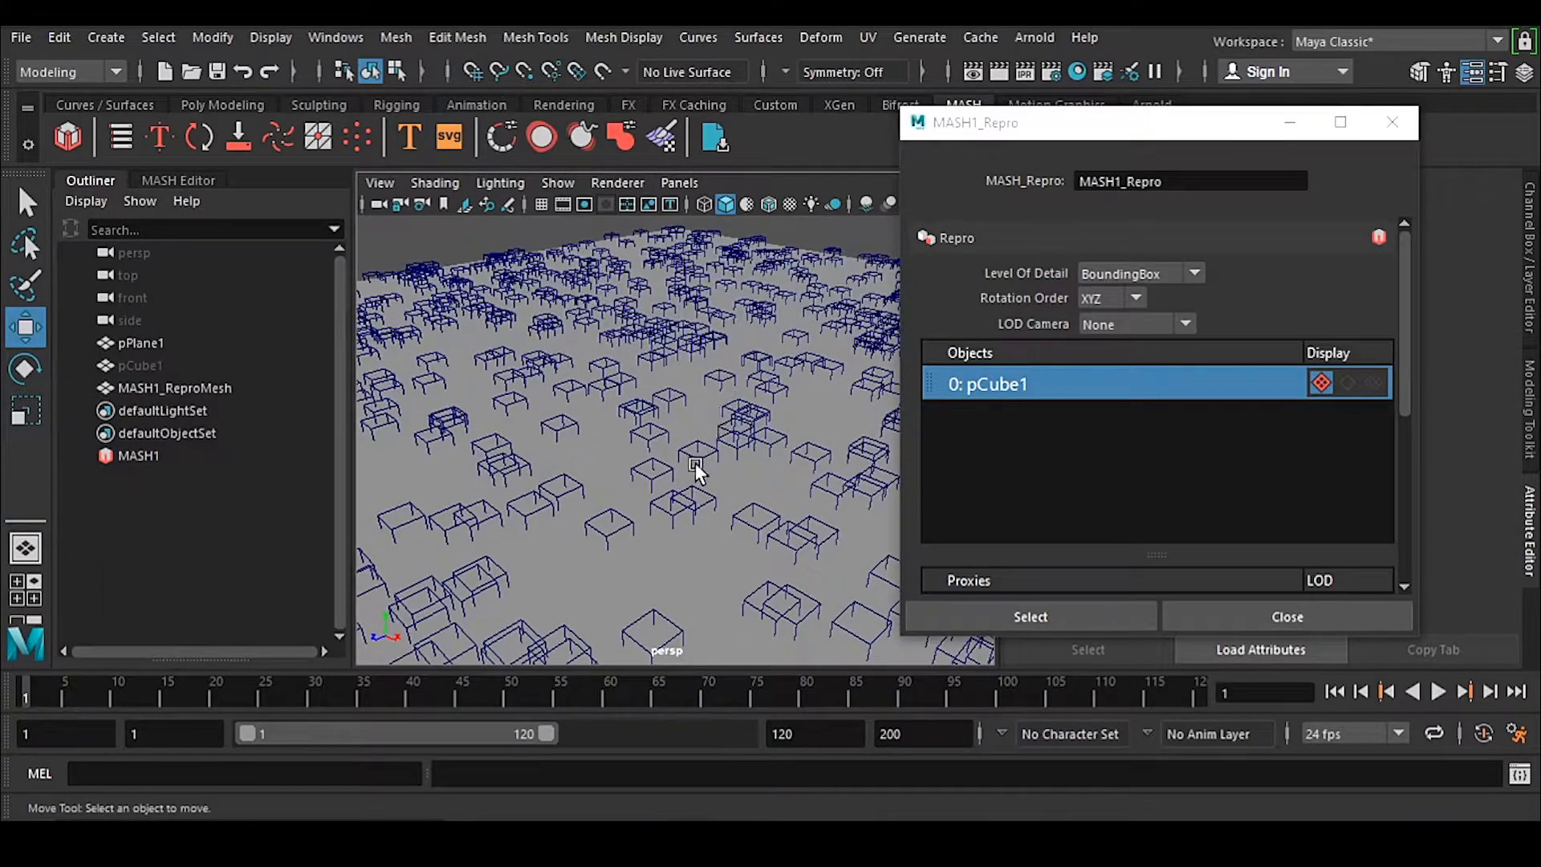
# - Set the Repro node's Level of Detail back to Geometry and move its attribute window aside
pyautogui.click(1161, 273)
pyautogui.click(1162, 297)
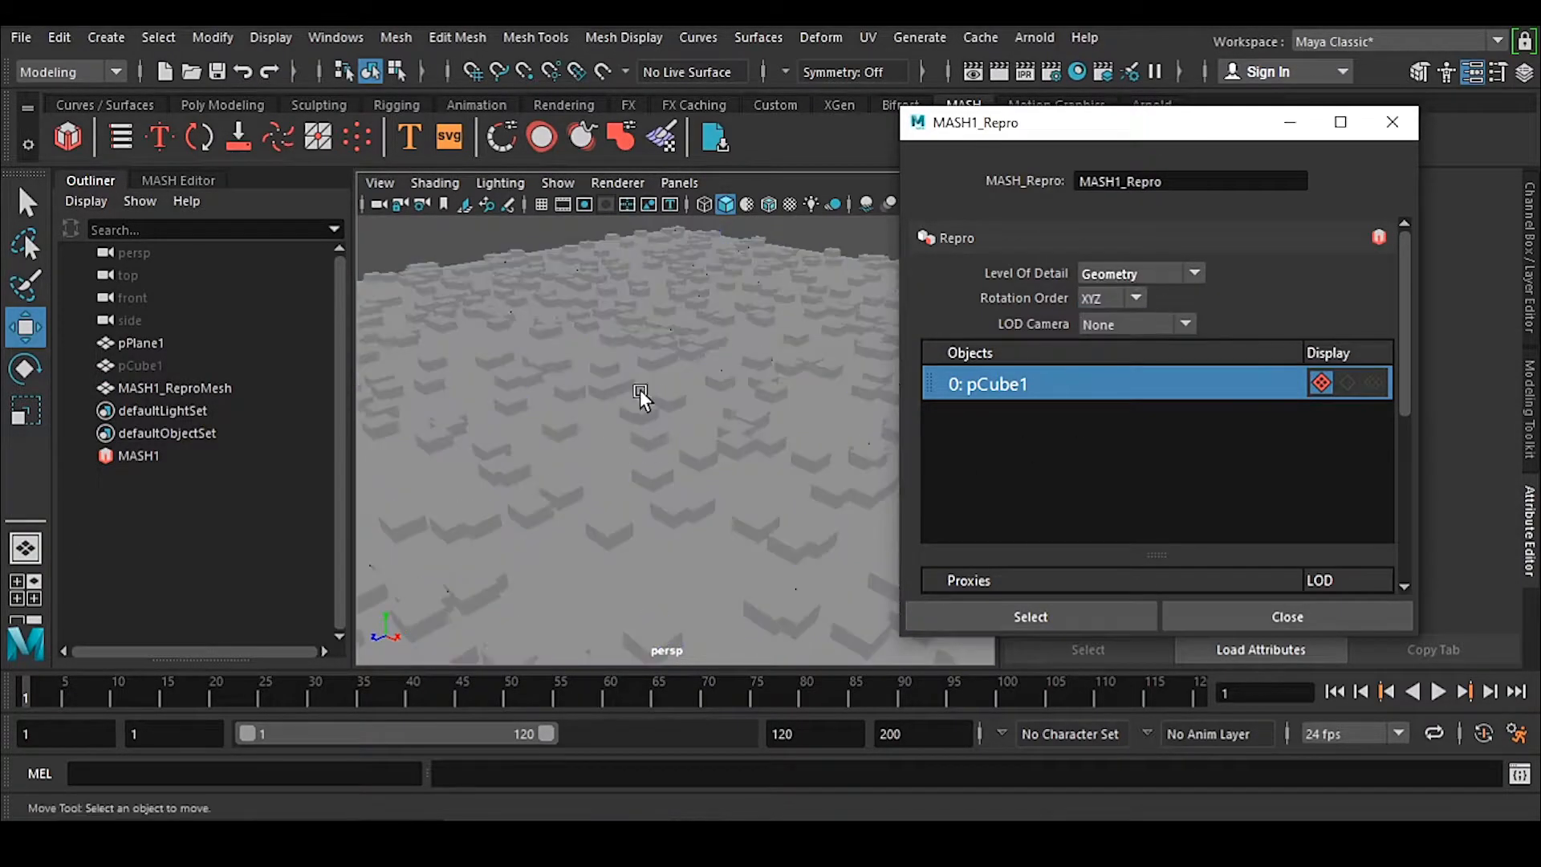
pyautogui.moveTo(1177, 133)
pyautogui.mouseDown()
pyautogui.moveTo(1220, 135)
pyautogui.moveTo(1172, 151)
pyautogui.mouseUp()
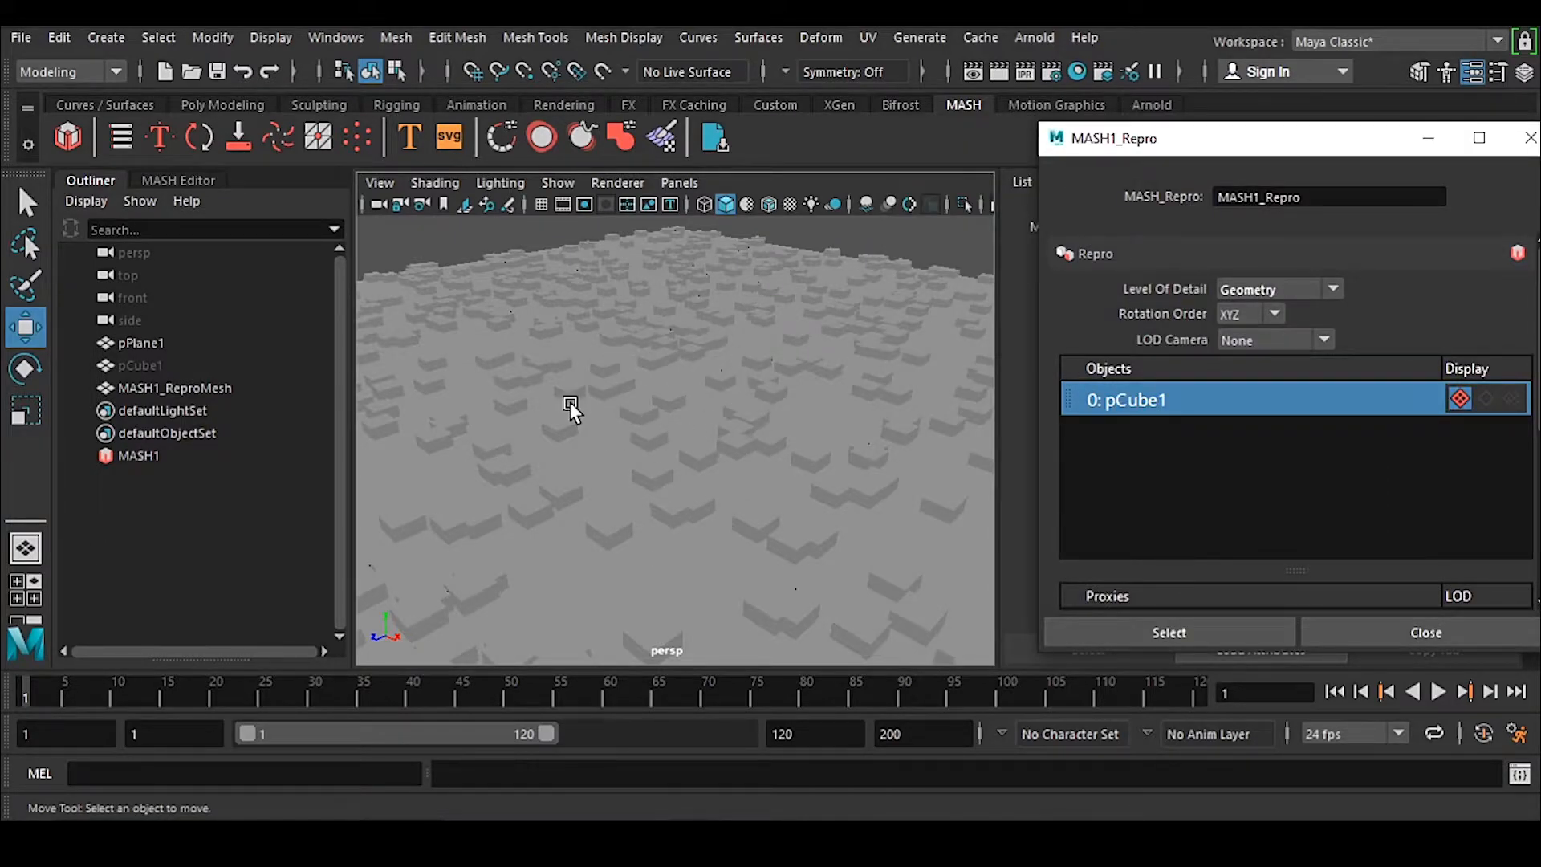
# - Select MASH1_ReproMesh and close the separate MASH1_Repro attribute window
pyautogui.click(178, 388)
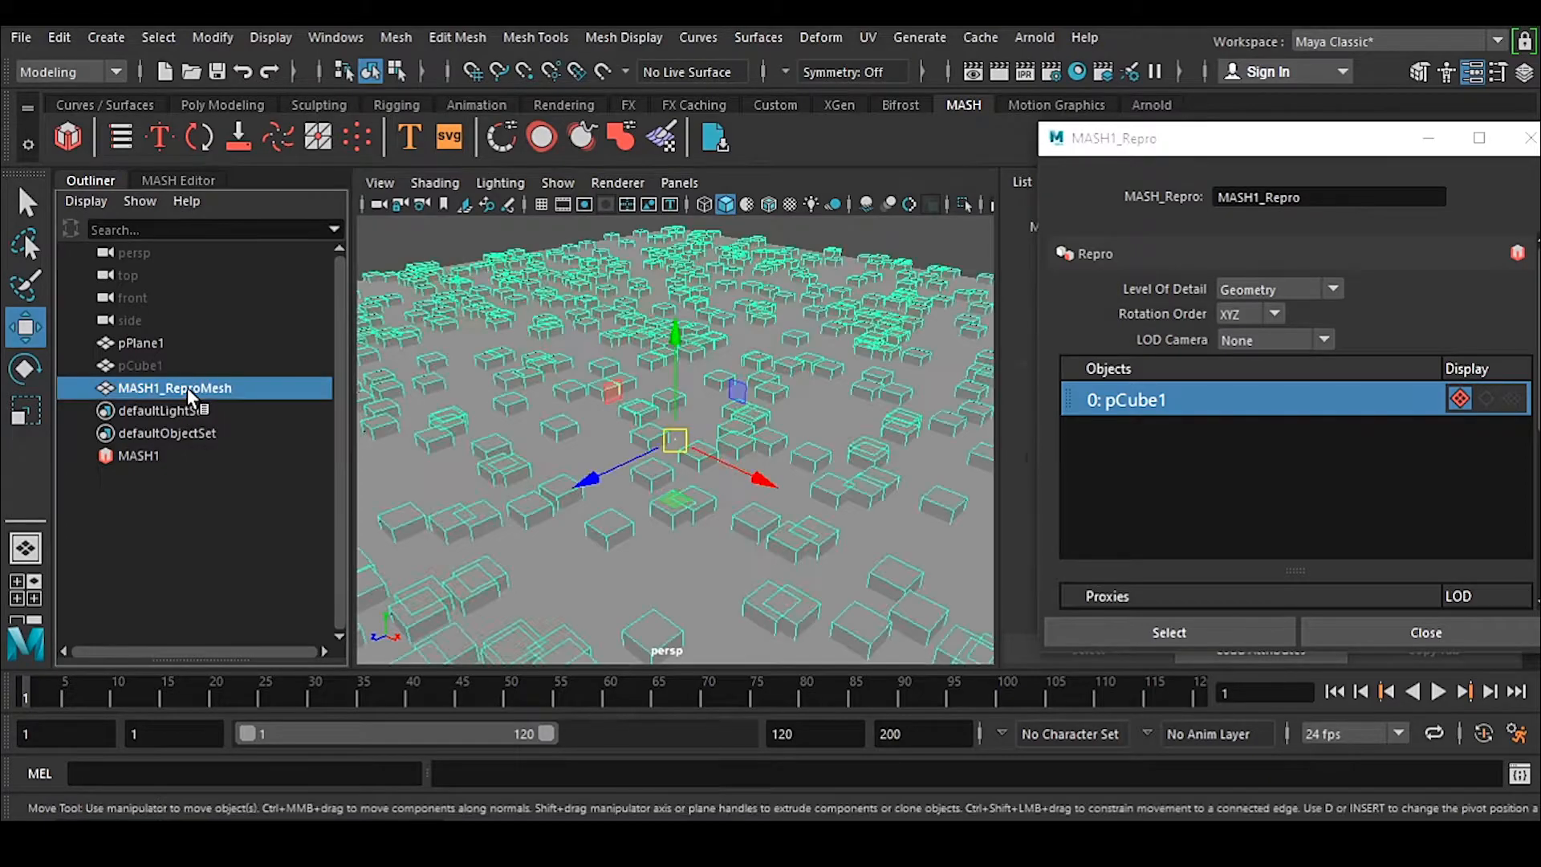
pyautogui.moveTo(1292, 138); pyautogui.dragTo(986, 135)
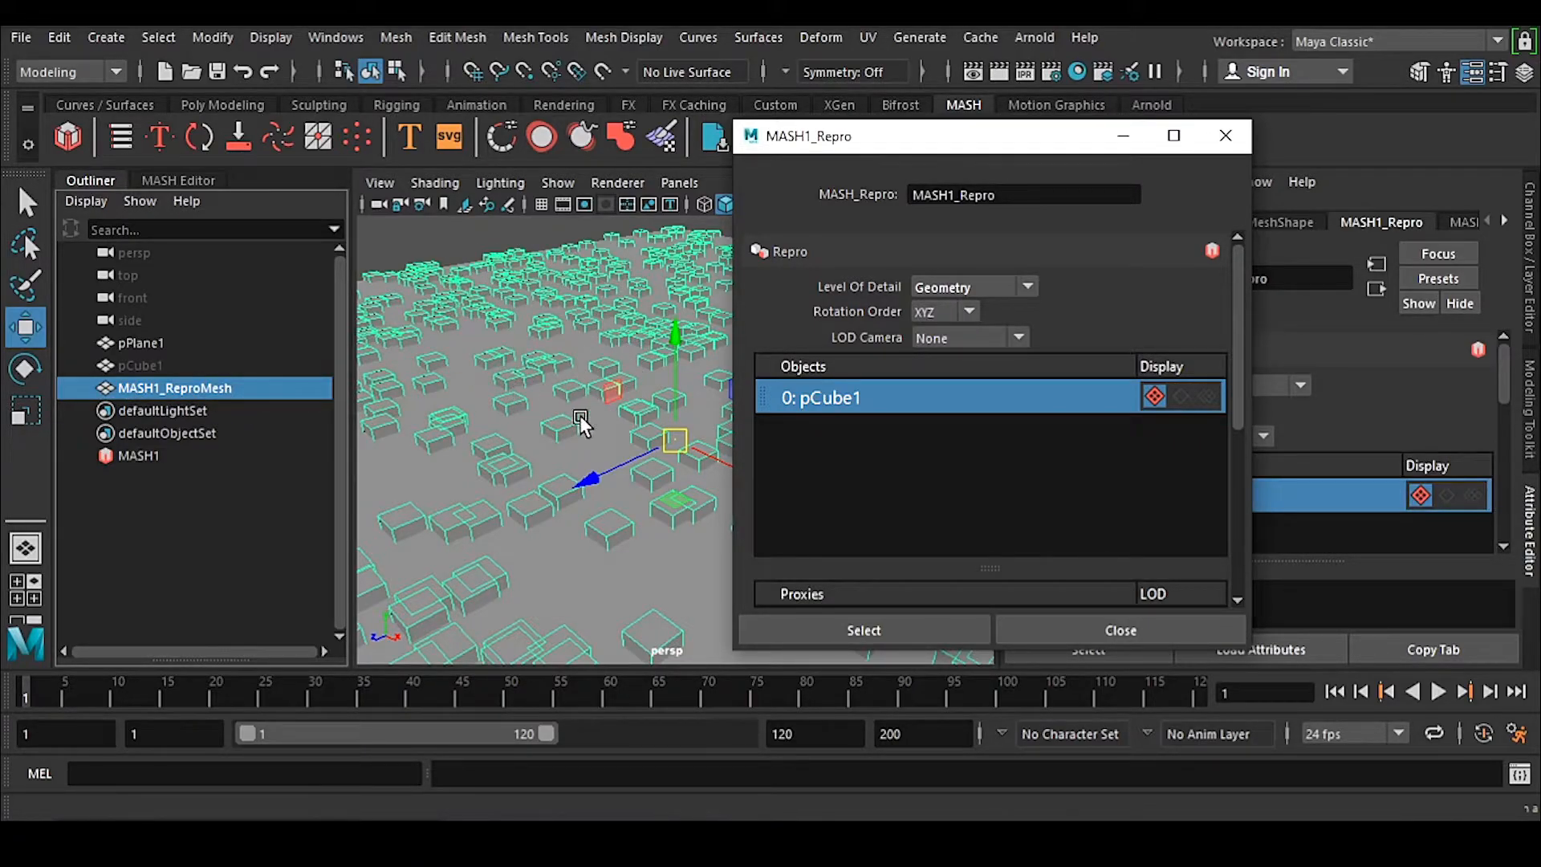
pyautogui.click(1224, 135)
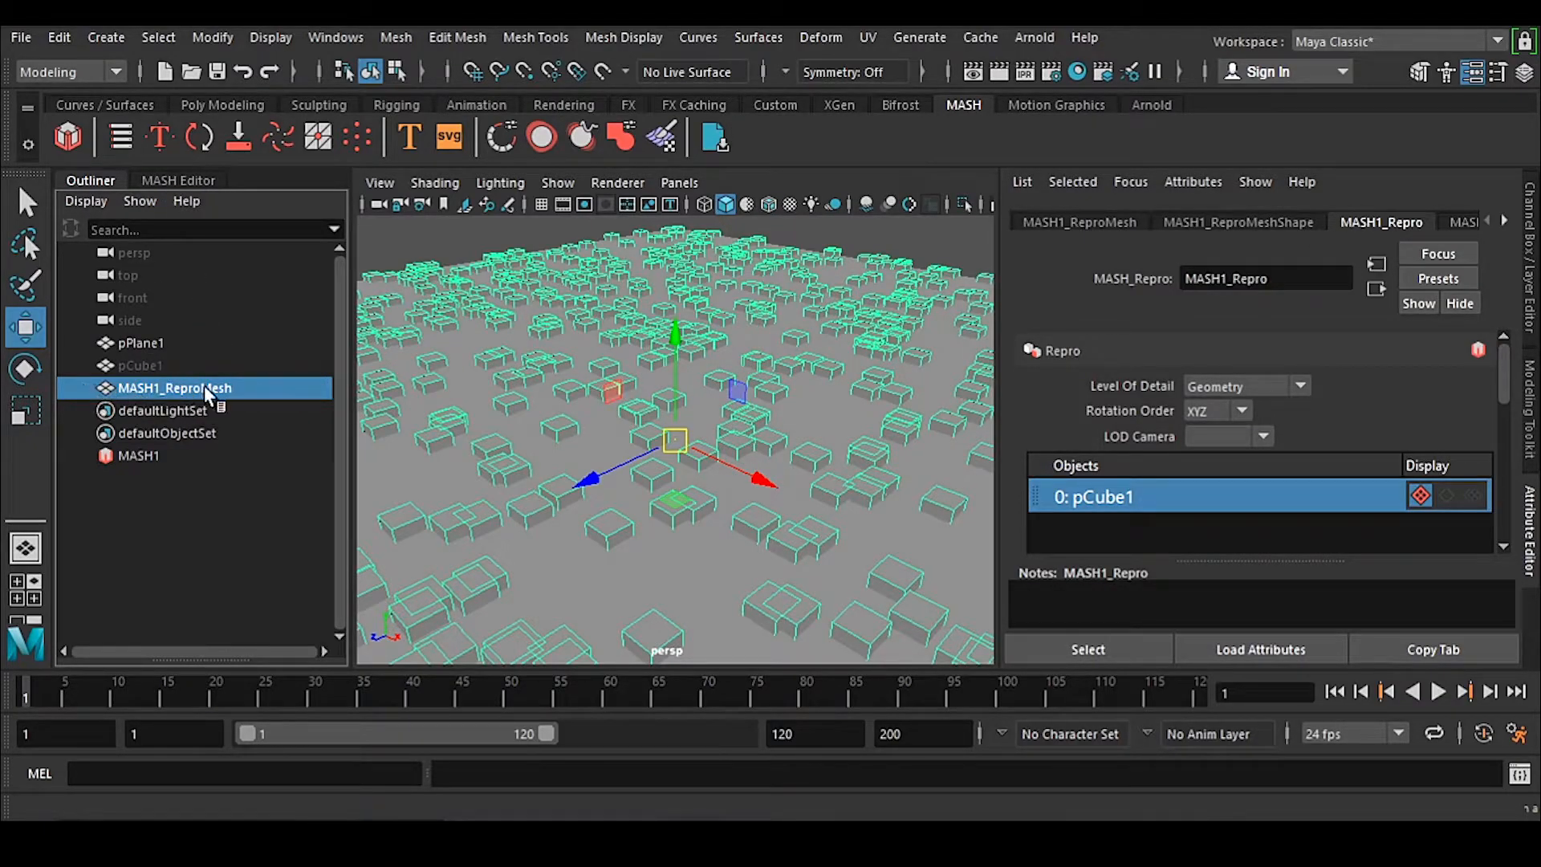
# - Switch the MASH1 network's geometry type from the Repro mesh to the particle instancer
pyautogui.click(201, 479)
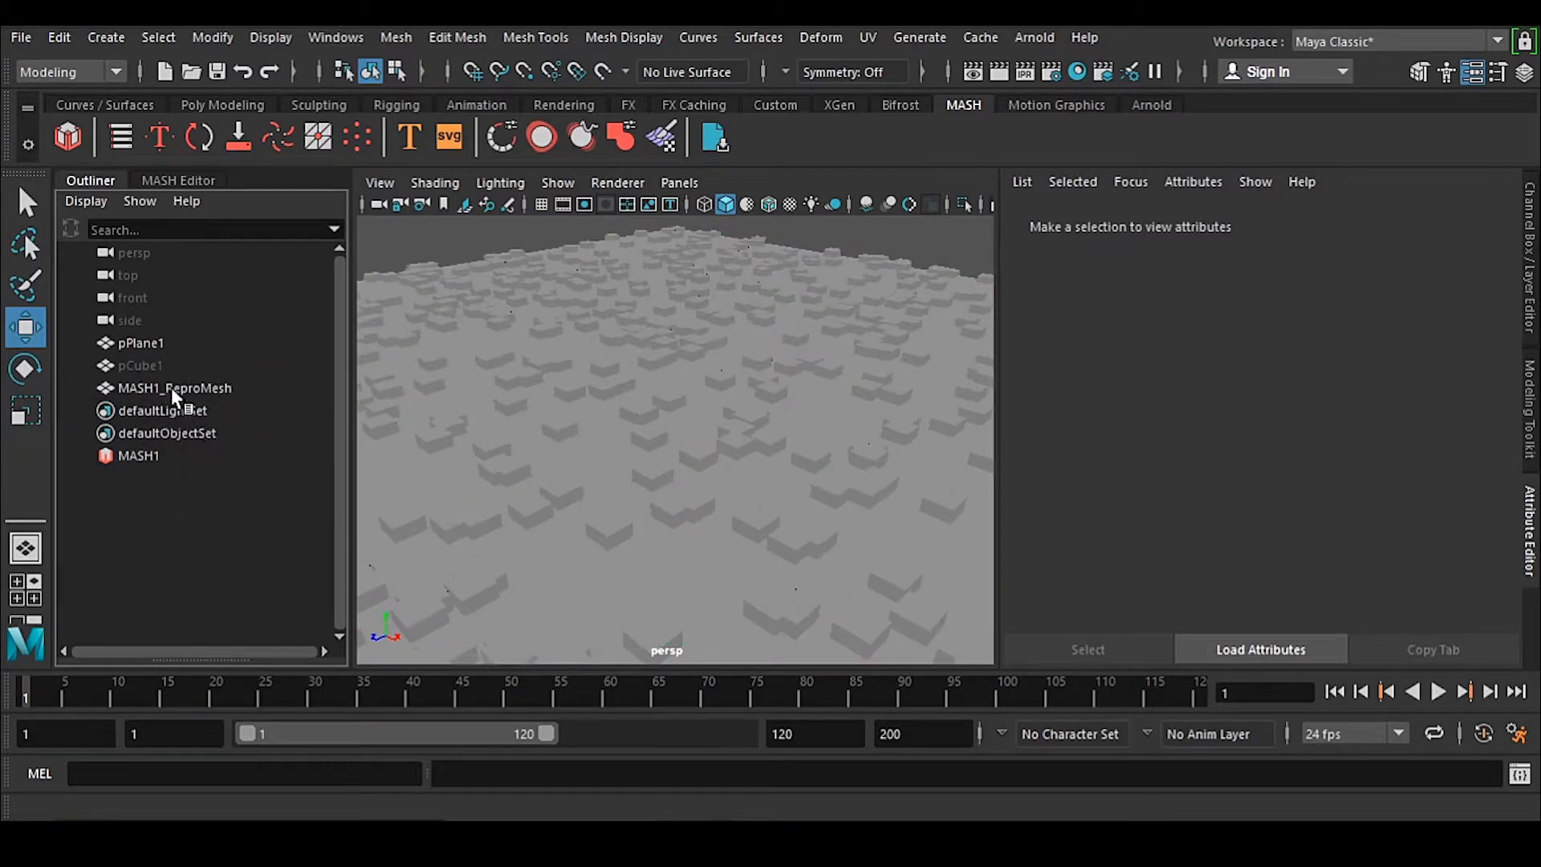
pyautogui.click(196, 180)
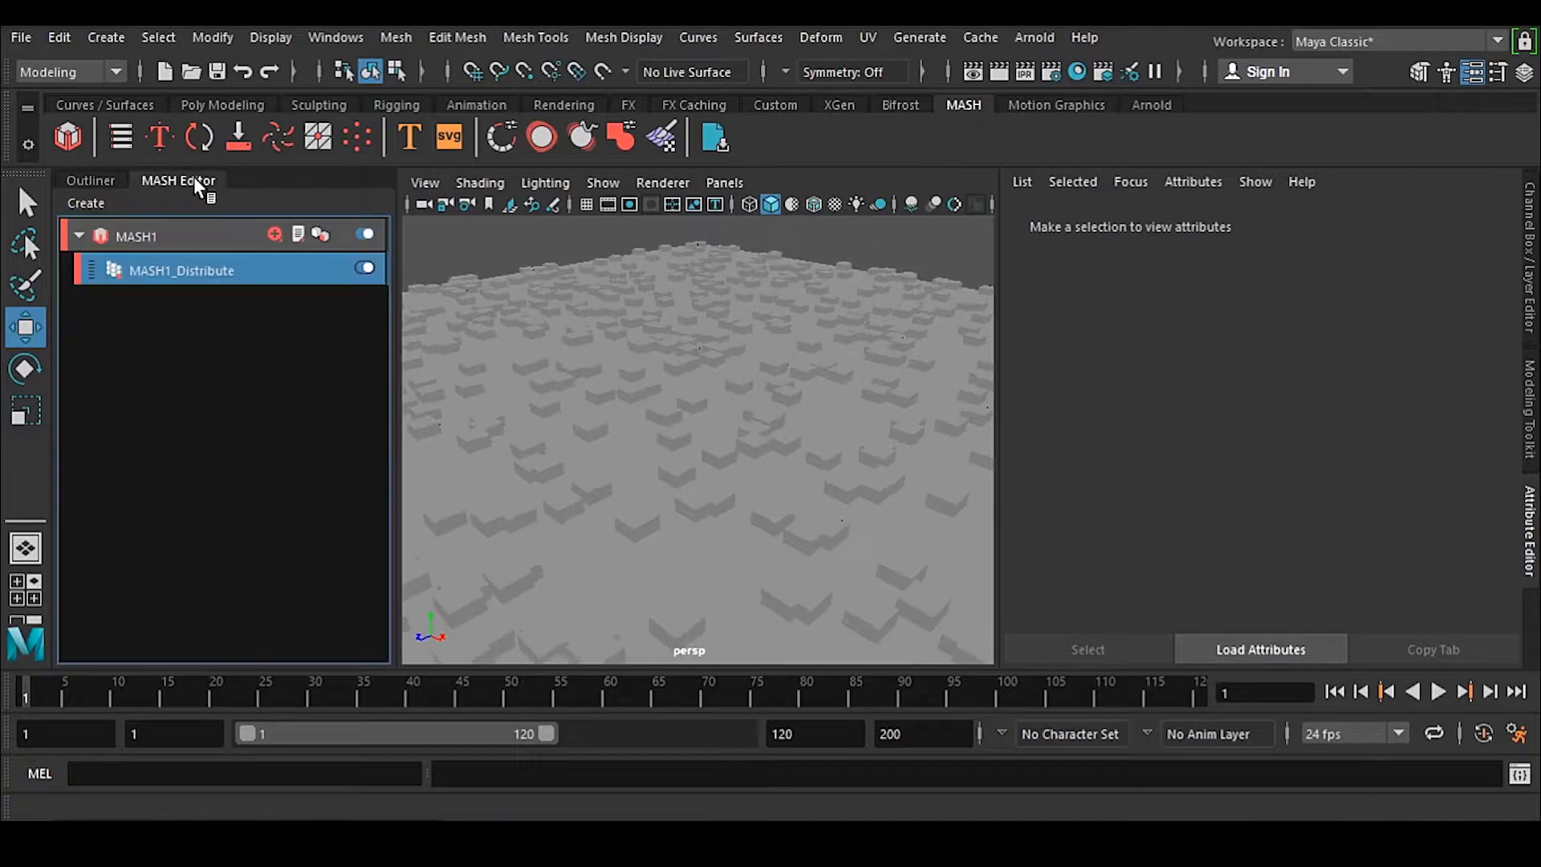
pyautogui.click(323, 234)
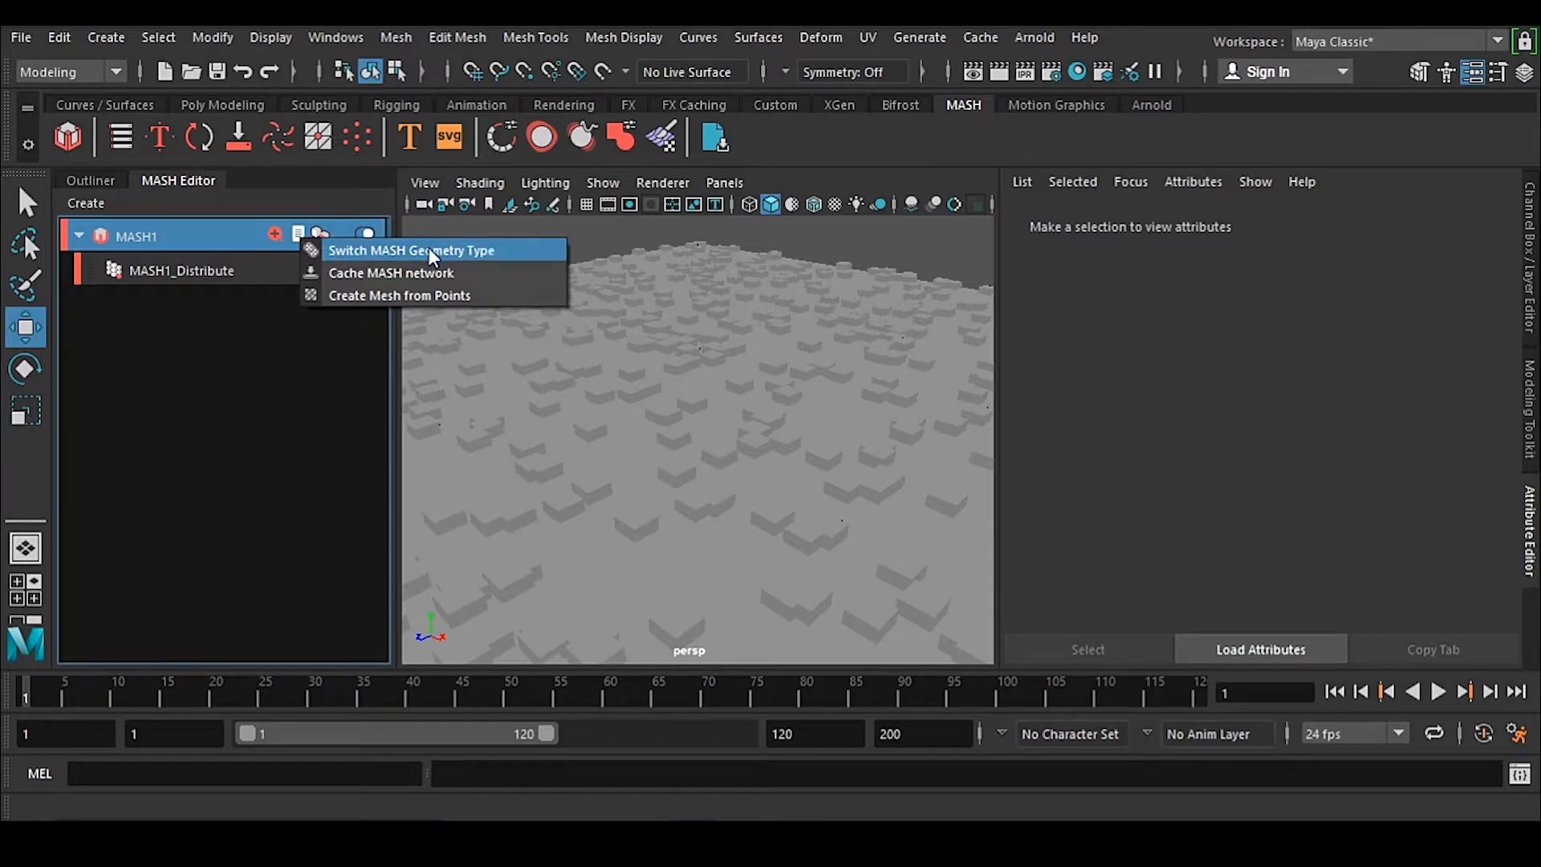
pyautogui.click(452, 250)
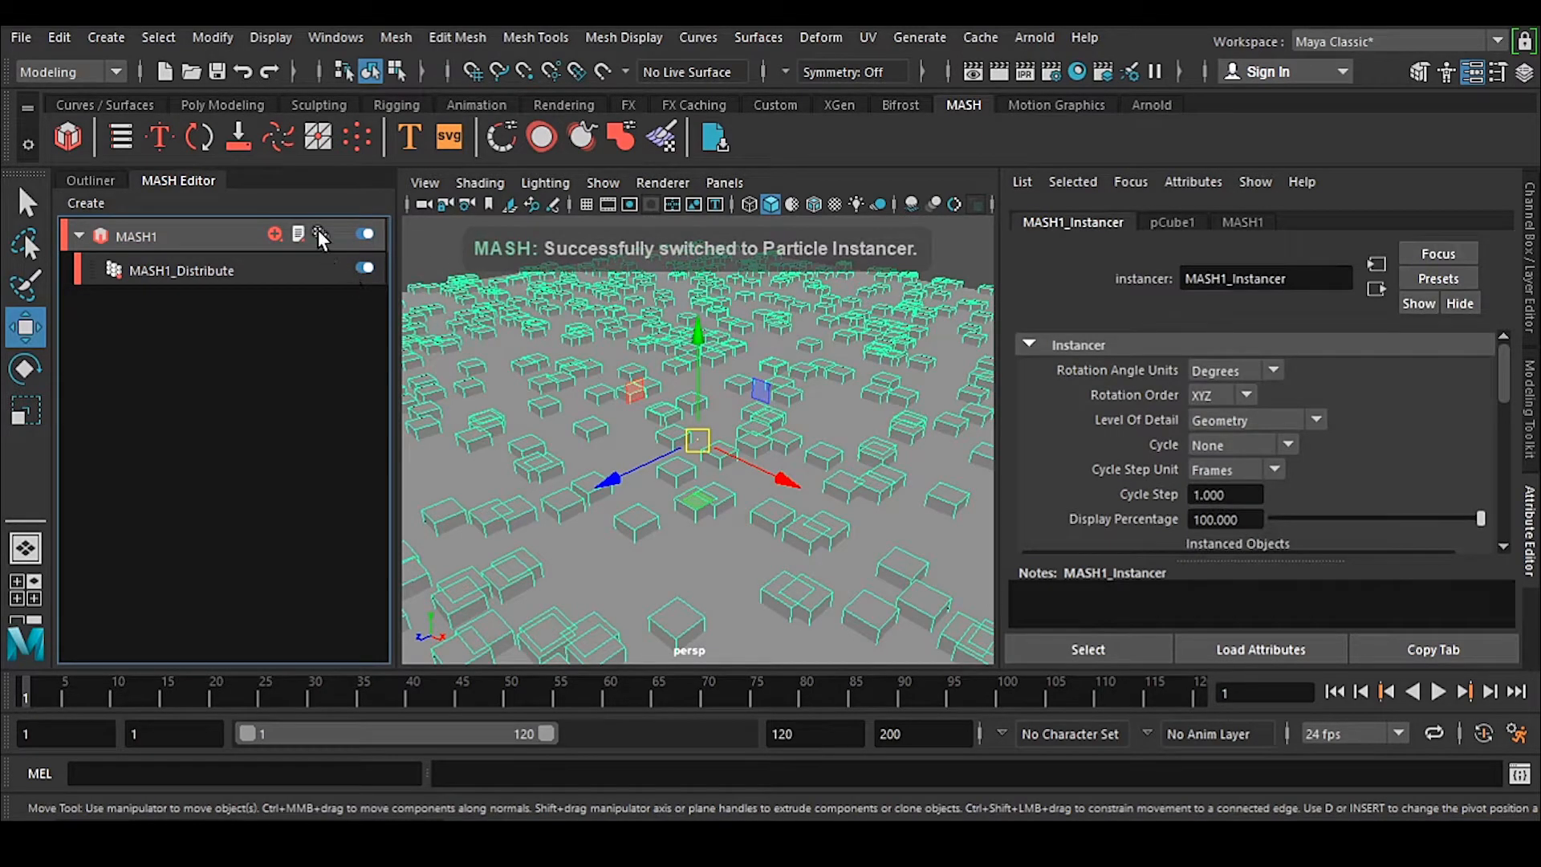
# - Select MASH1_Instancer and open a copy of its attributes in a separate, shortened window that leaves the scattered cubes in view
pyautogui.click(100, 179)
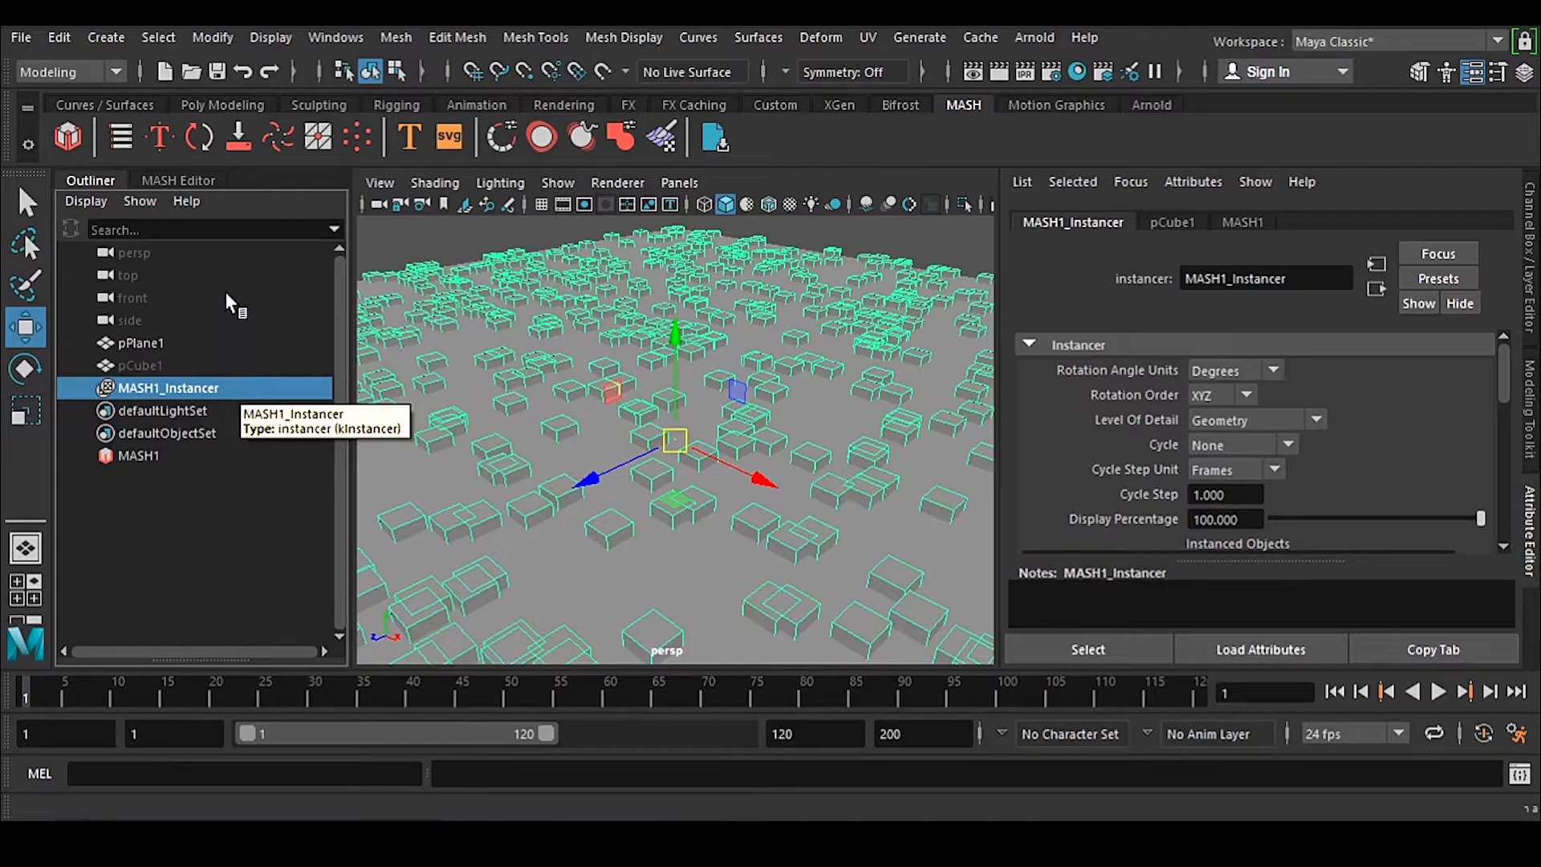
pyautogui.click(179, 181)
pyautogui.click(89, 181)
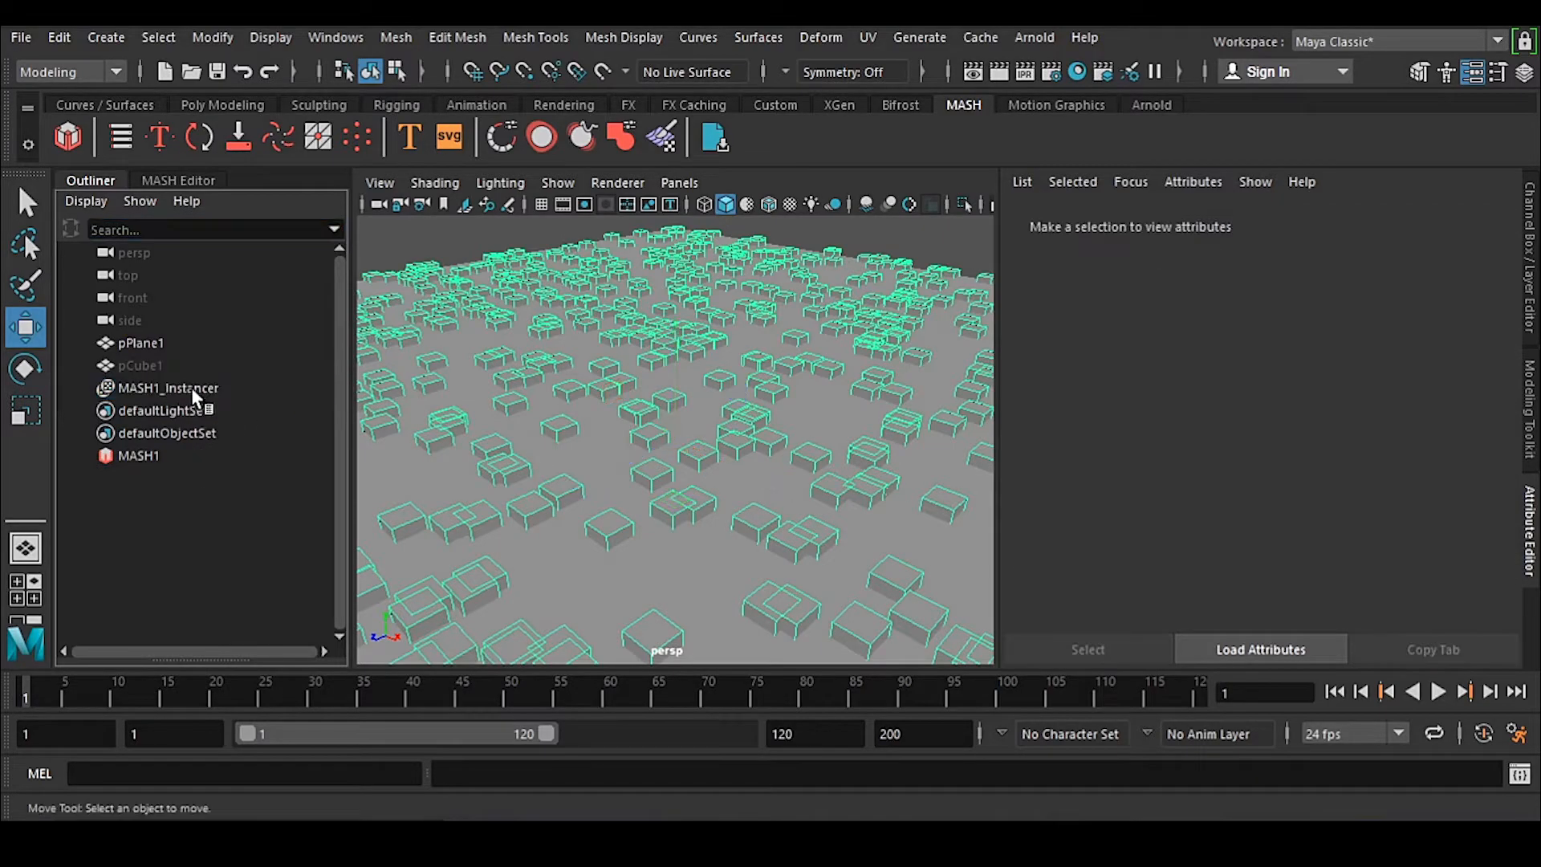
pyautogui.click(202, 388)
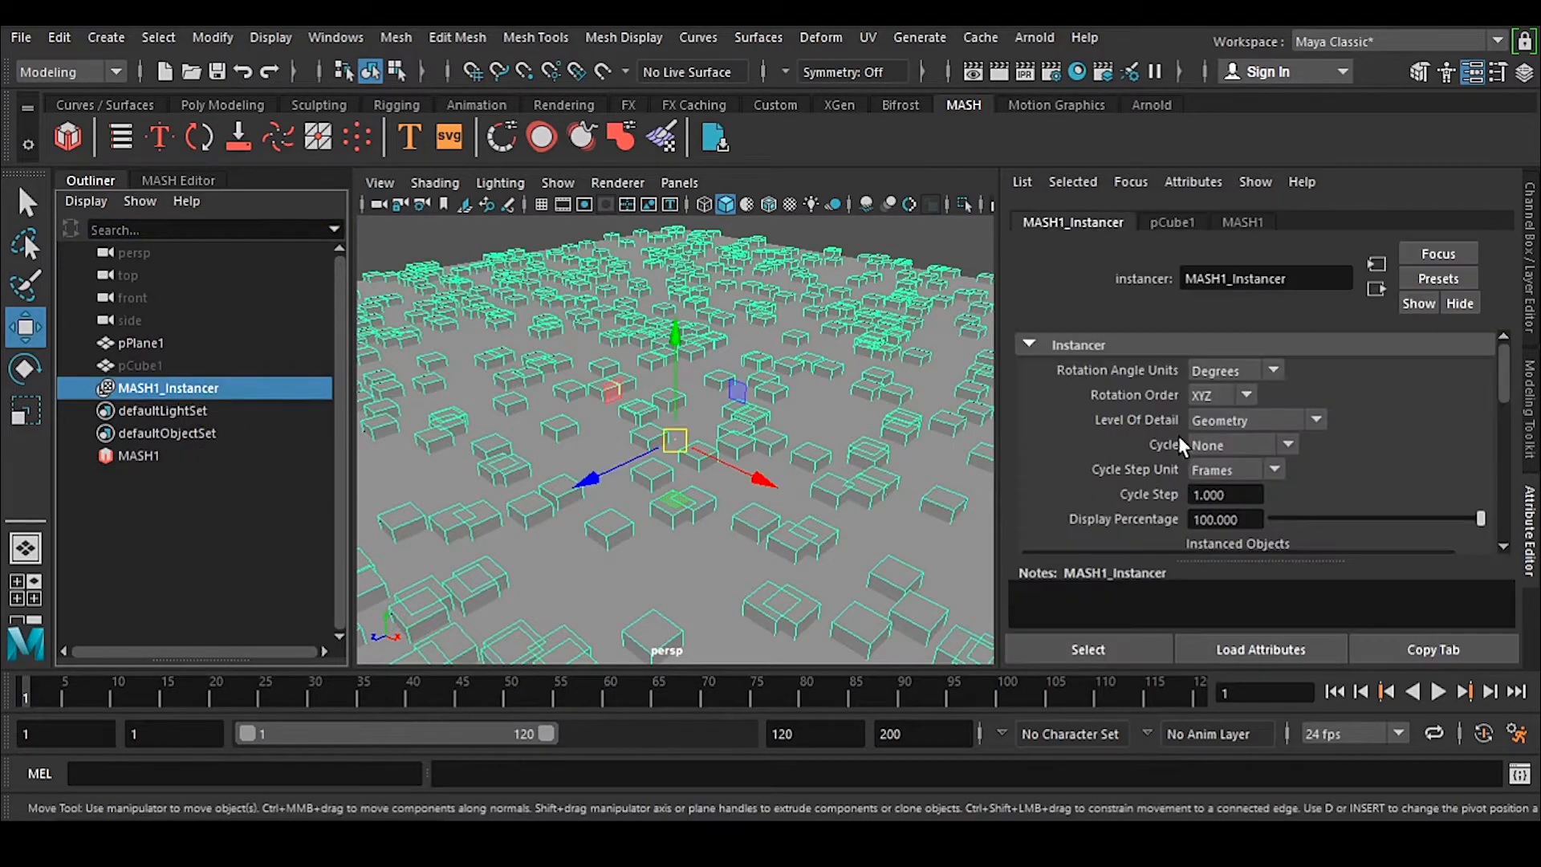
pyautogui.scroll(-4, 1178, 437)
pyautogui.click(1432, 650)
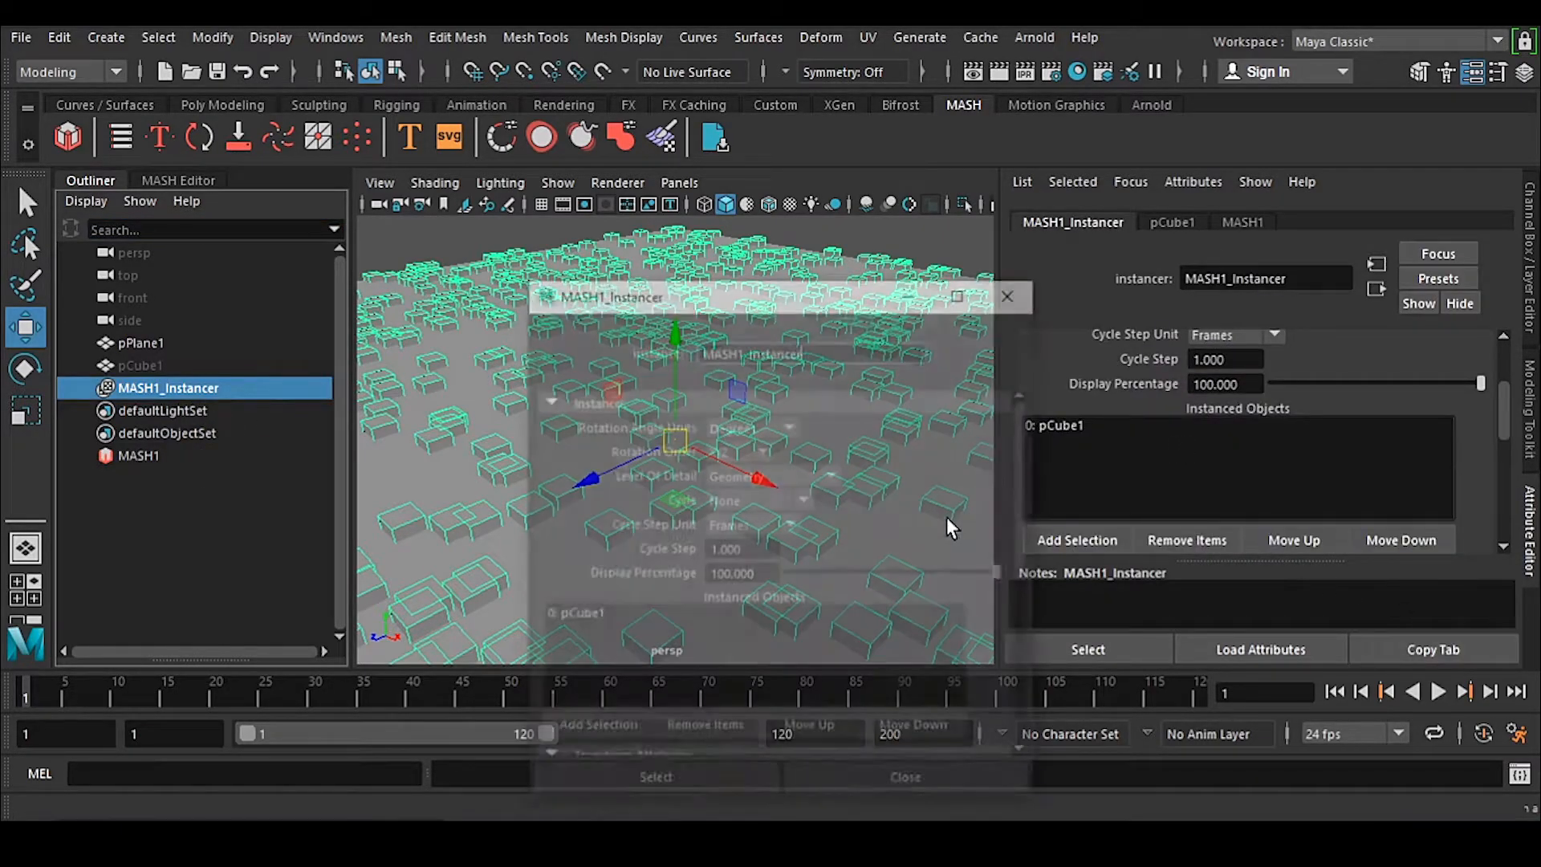
pyautogui.moveTo(754, 301); pyautogui.dragTo(925, 110)
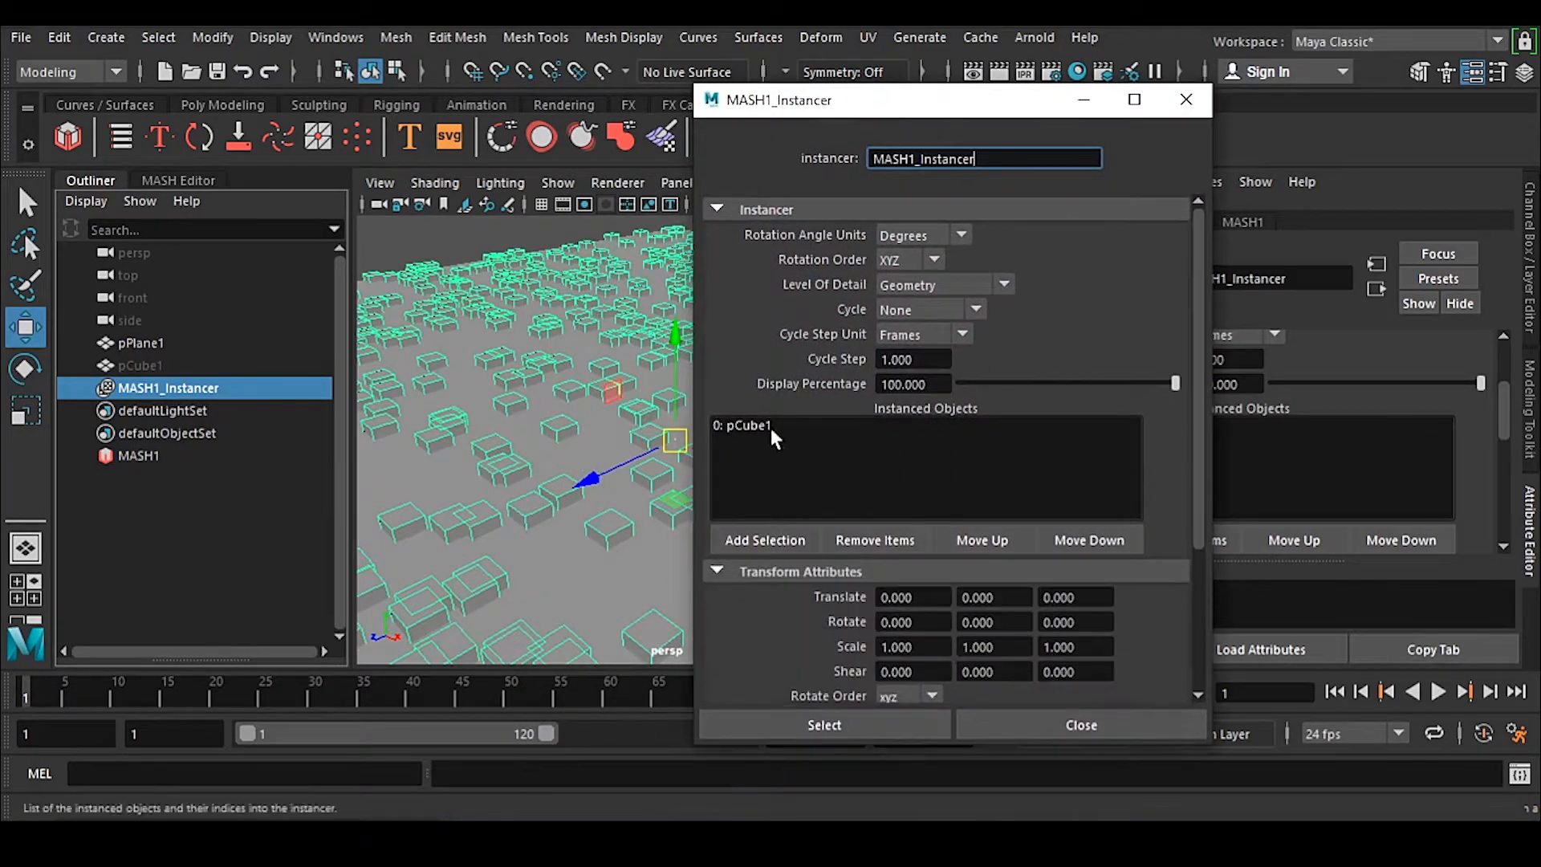
pyautogui.moveTo(847, 743); pyautogui.dragTo(847, 611)
pyautogui.moveTo(937, 106); pyautogui.dragTo(1135, 95)
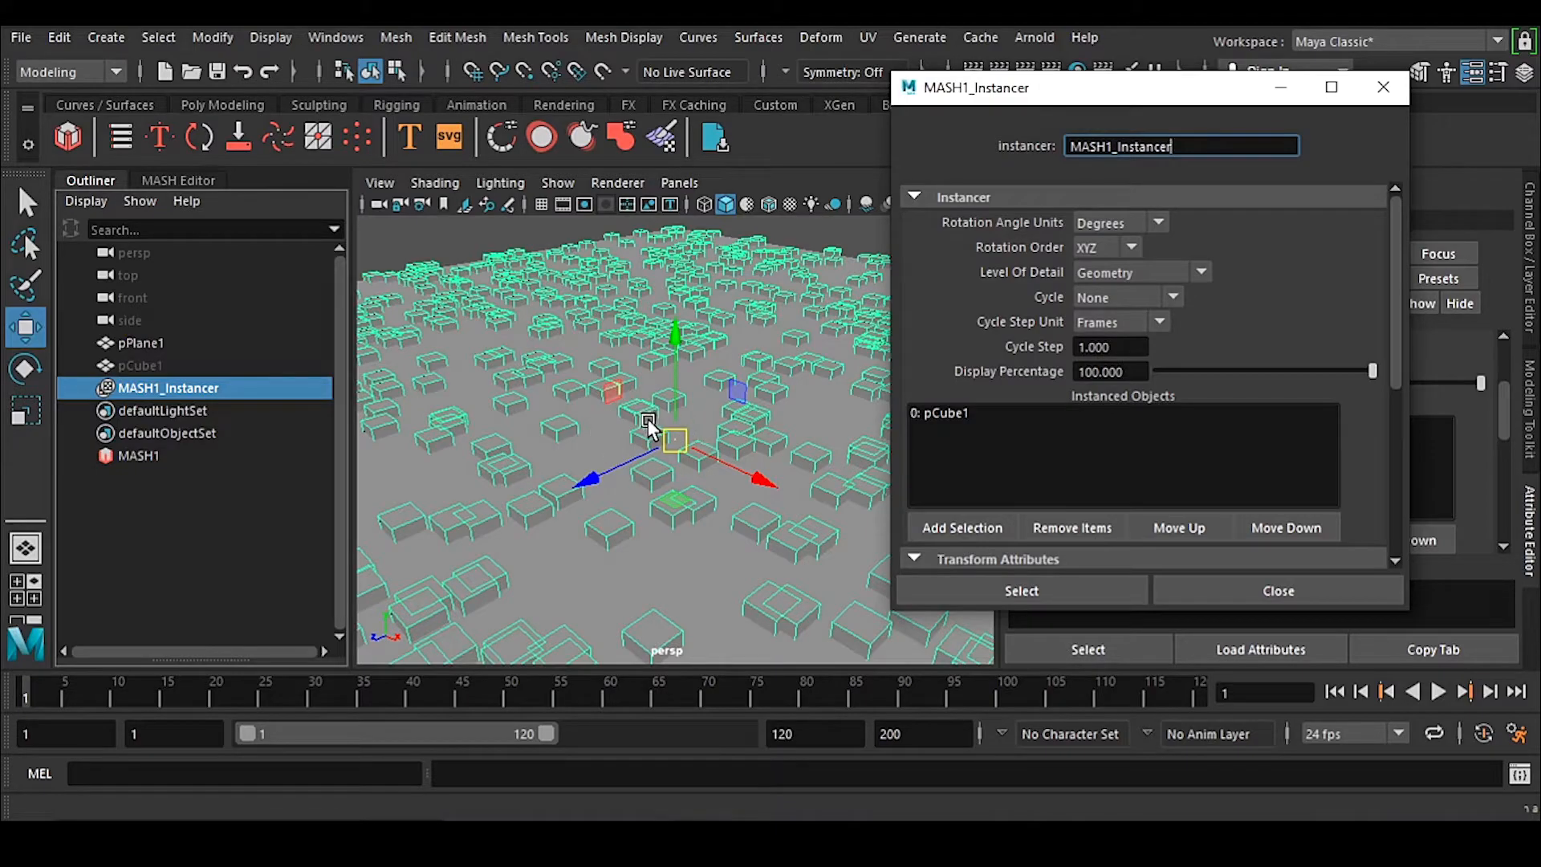
# - Set the instancer's Level of Detail to BoundingBoxes and view the whole plane
pyautogui.scroll(-4, 650, 417)
pyautogui.click(1153, 274)
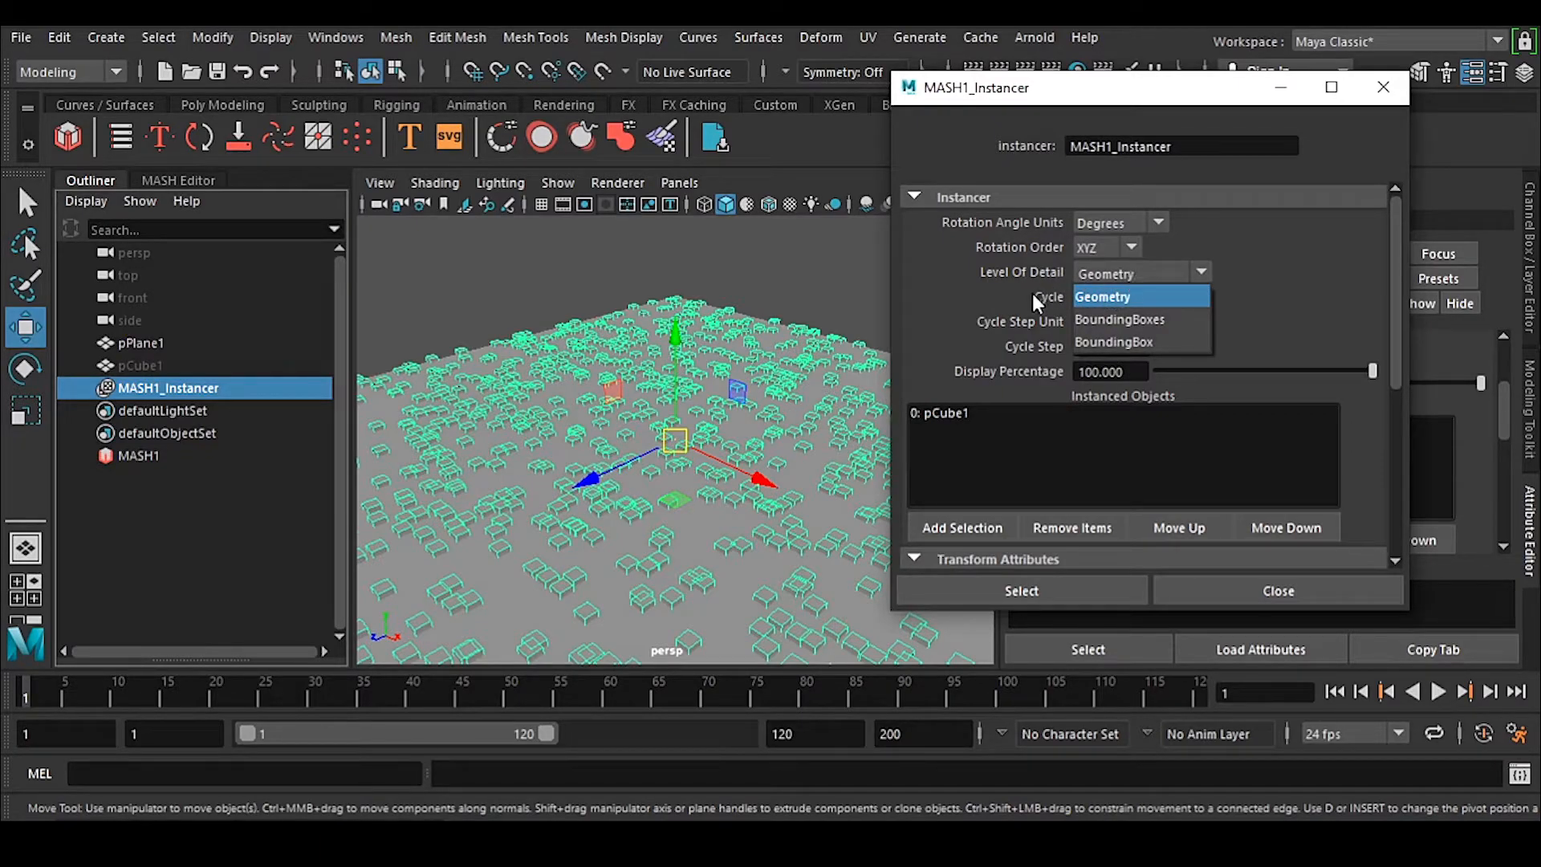
pyautogui.click(1171, 321)
pyautogui.scroll(-2, 416, 427)
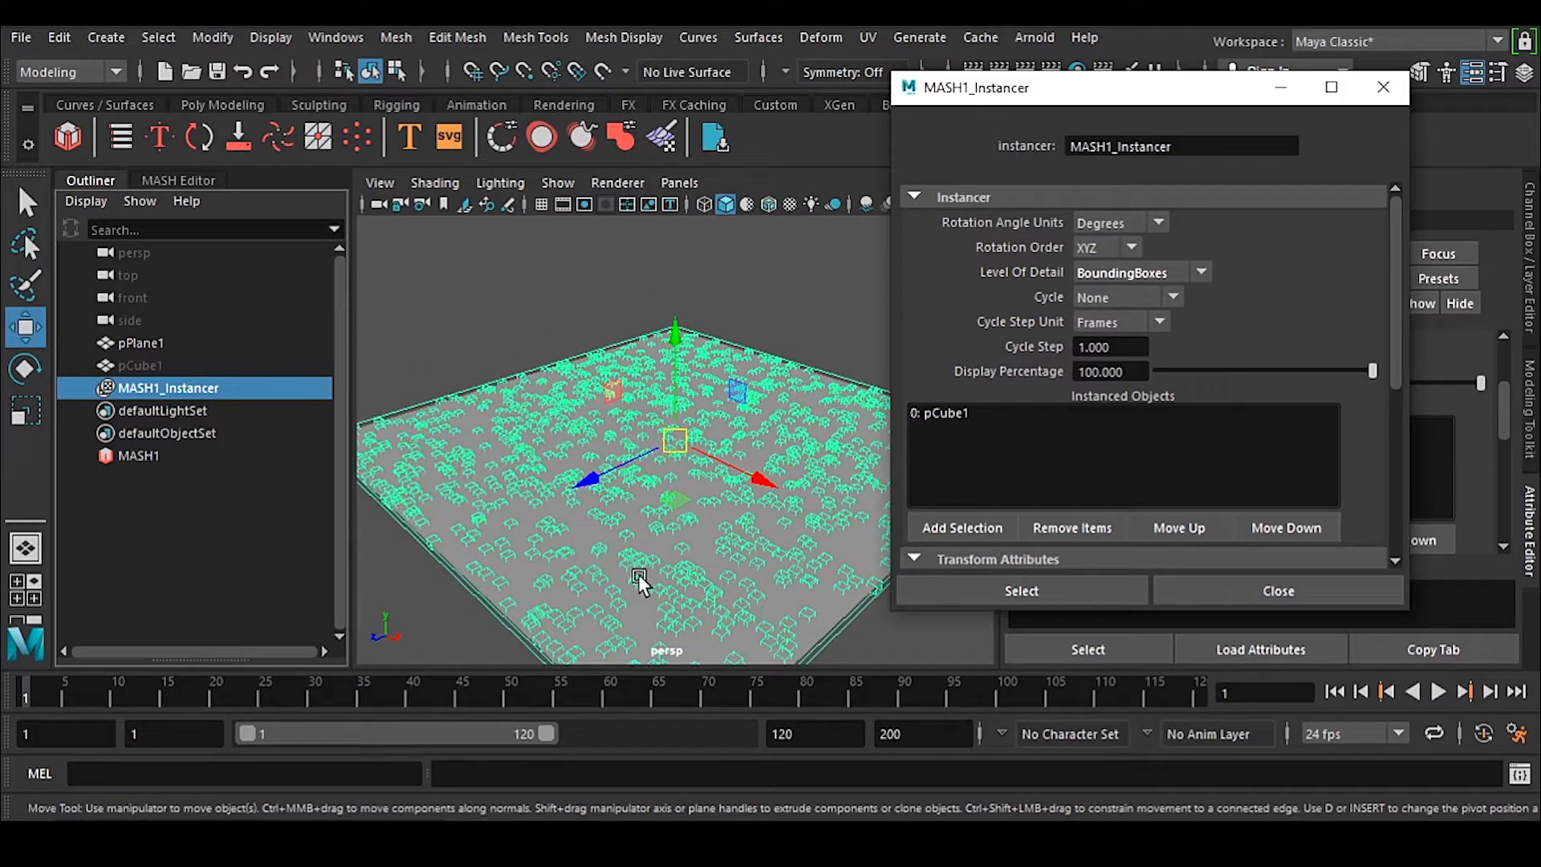
# - Set the instancer's Level of Detail to BoundingBox to display a single box around all instances
pyautogui.click(1175, 273)
pyautogui.click(1146, 337)
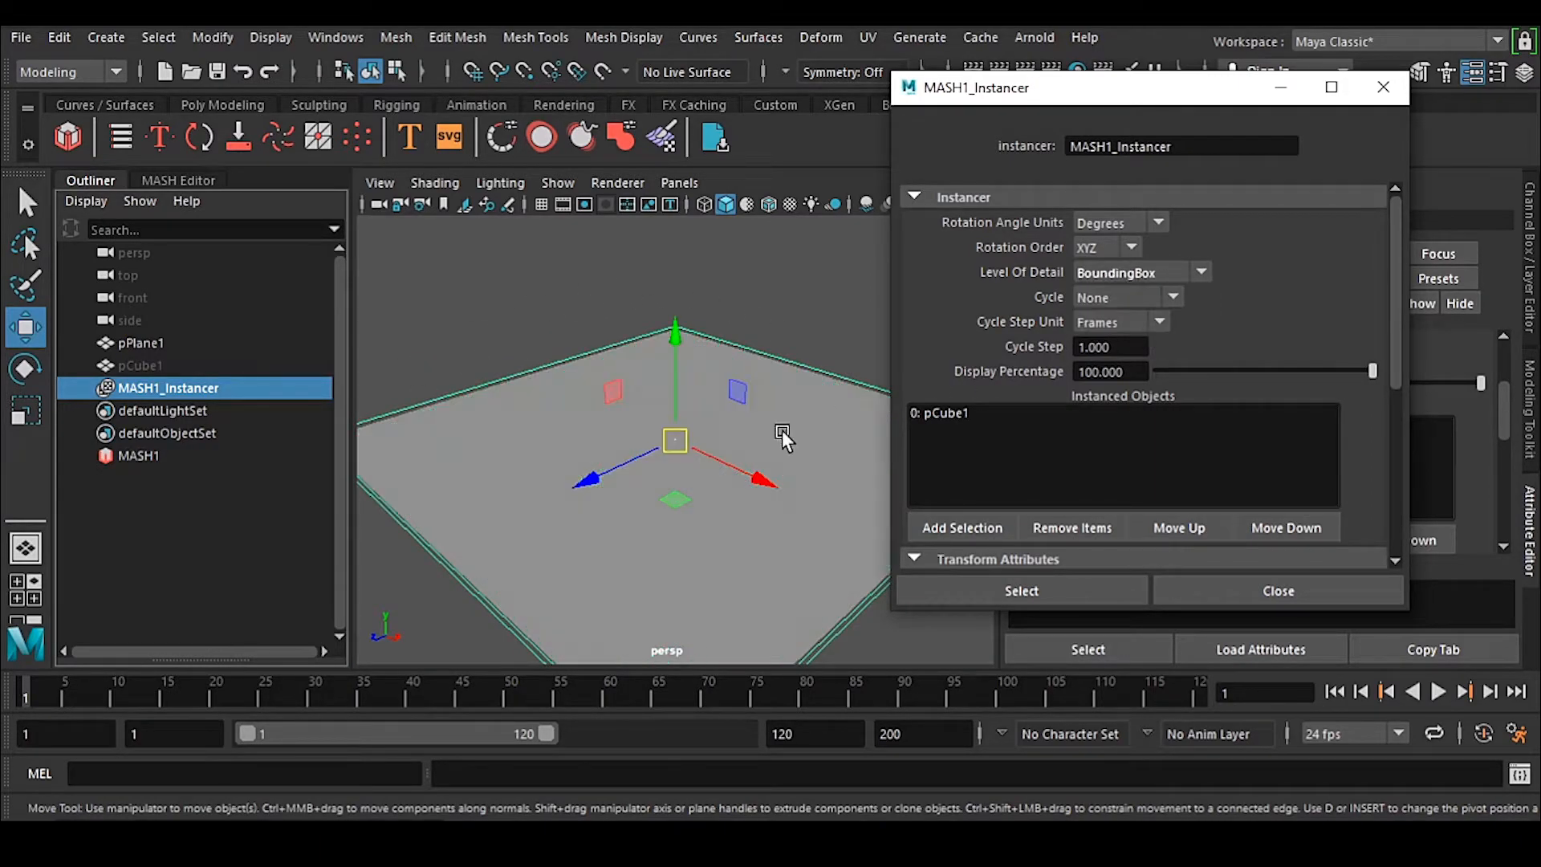
pyautogui.scroll(-2, 512, 450)
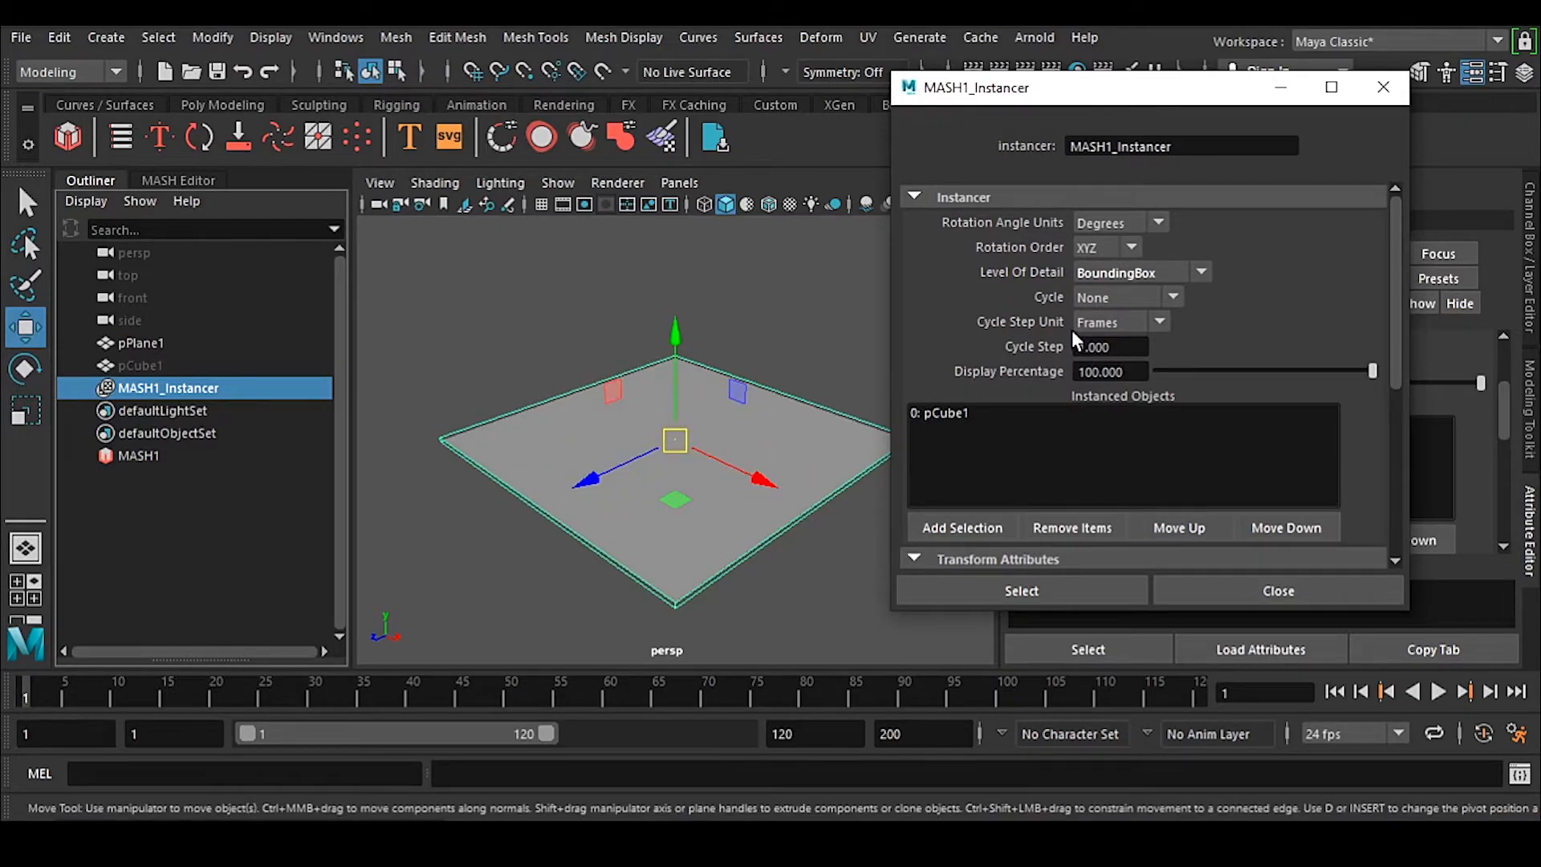
# - Set the instancer's Level of Detail to BoundingBoxes again and then back to Geometry
pyautogui.click(1136, 273)
pyautogui.click(1173, 320)
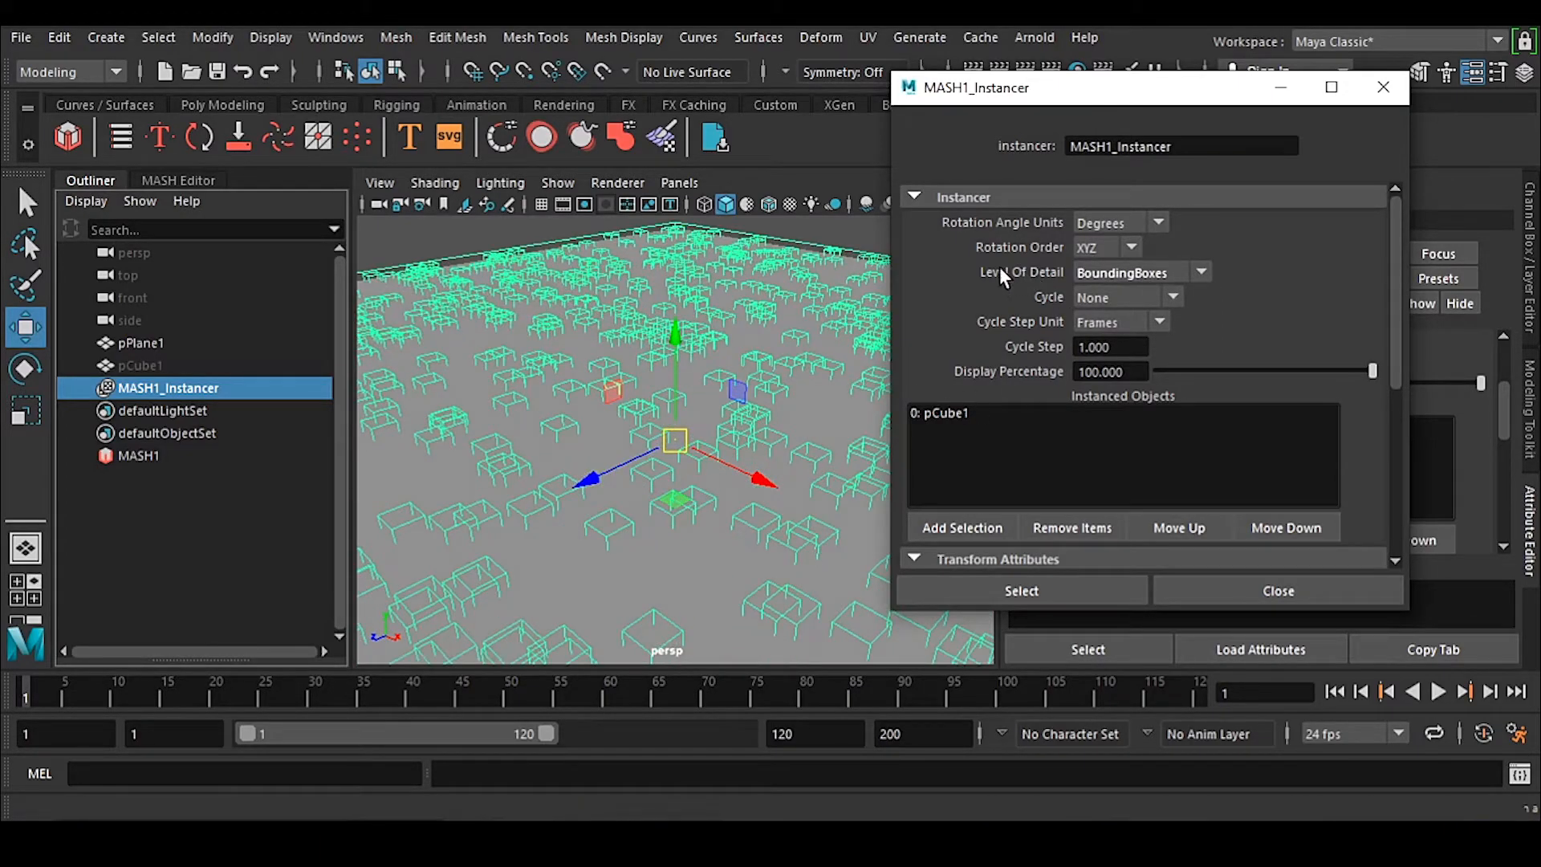
pyautogui.click(1132, 273)
pyautogui.click(1163, 289)
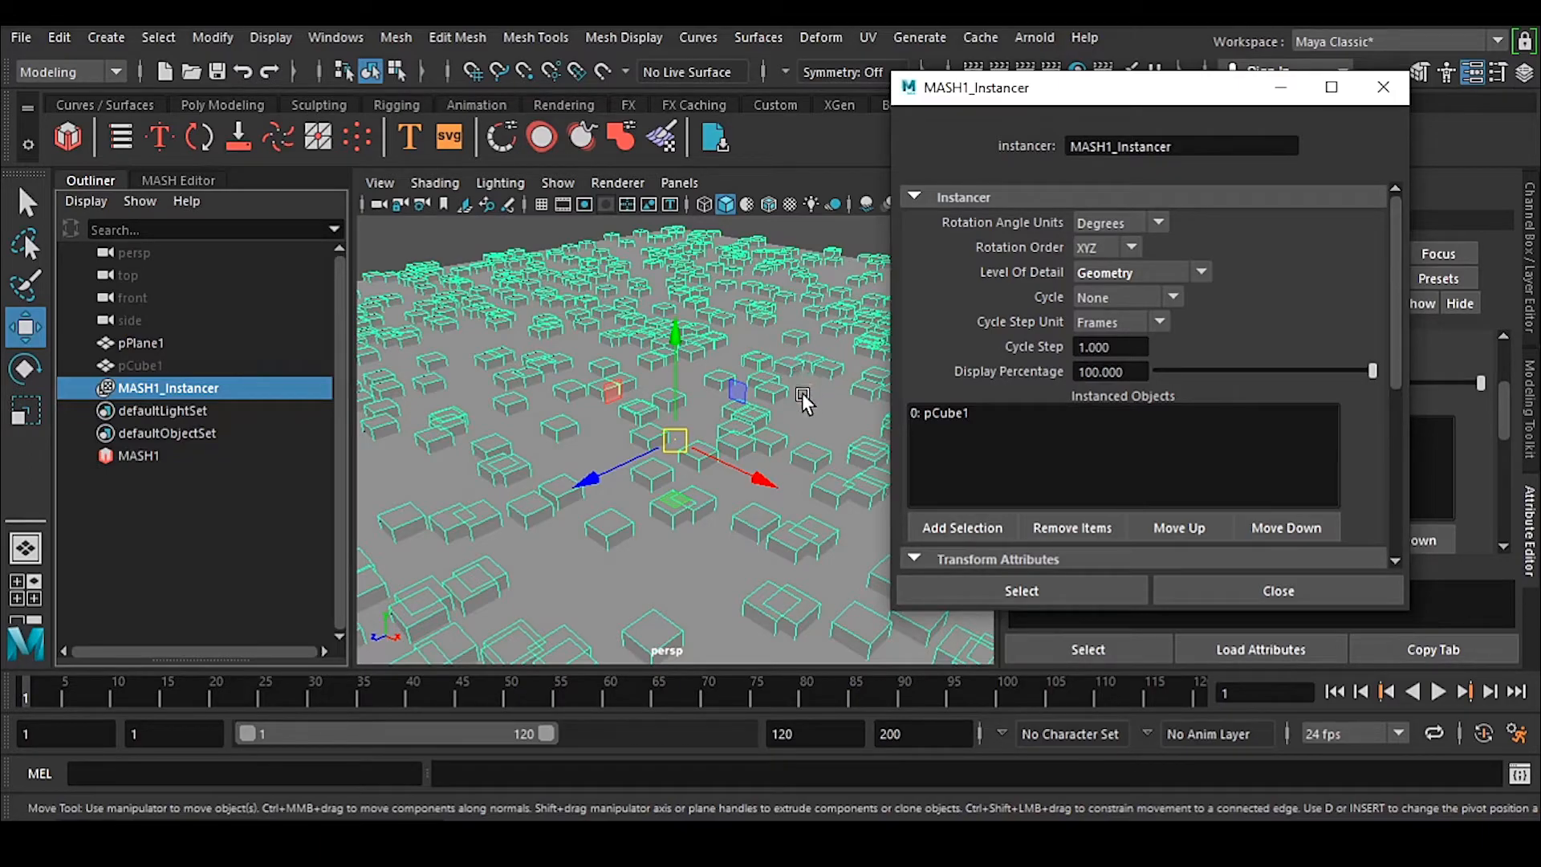
# - Set the MASH1_Instancer's Display Percentage to 10
pyautogui.doubleClick(1134, 371)
pyautogui.scroll(-3, 674, 405)
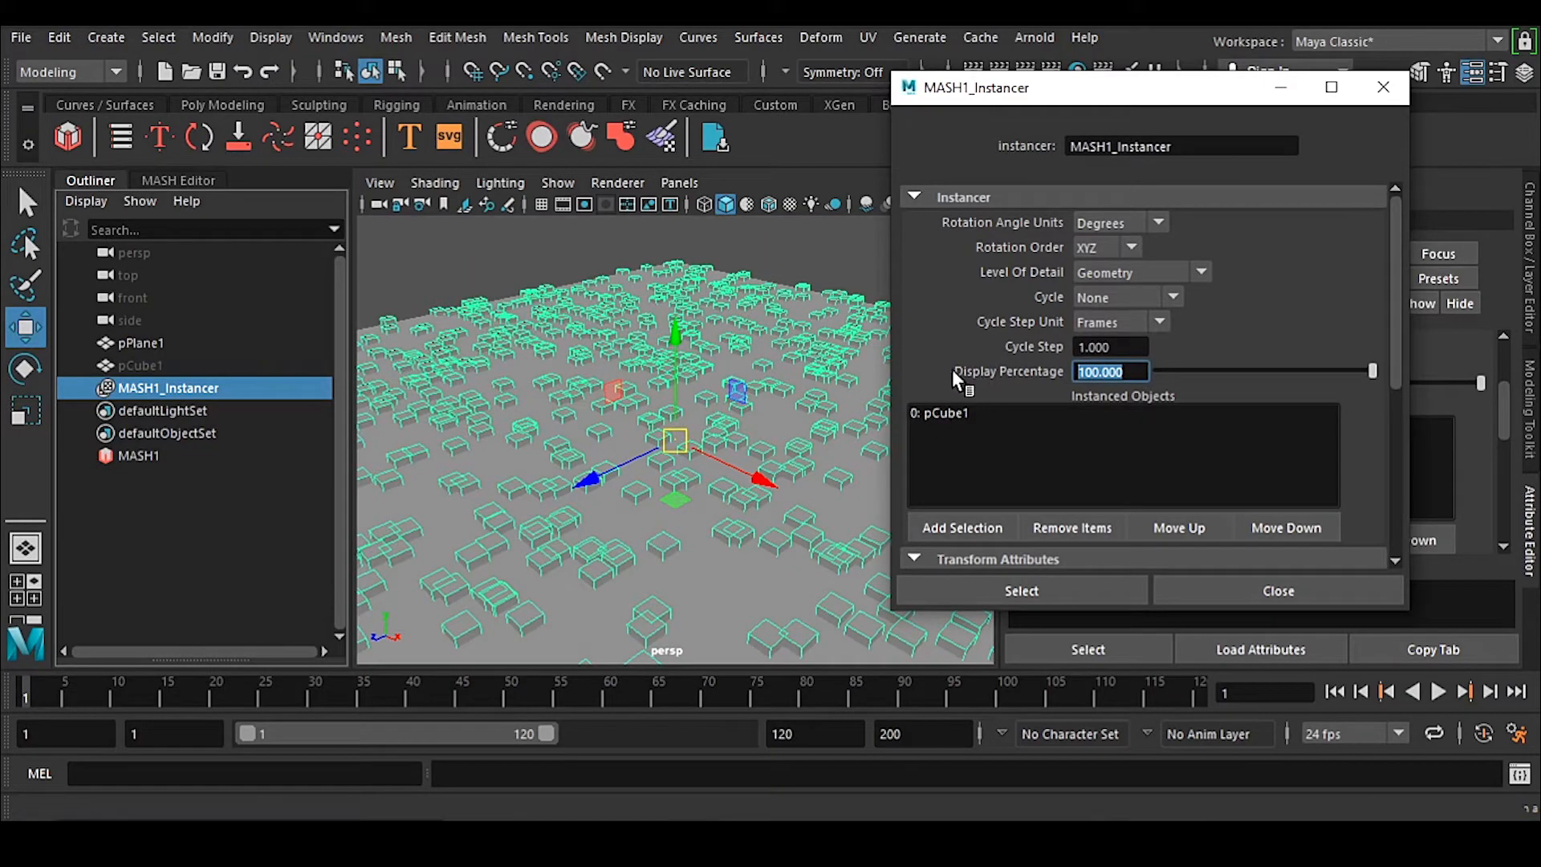
pyautogui.write('10')
pyautogui.press('Return')
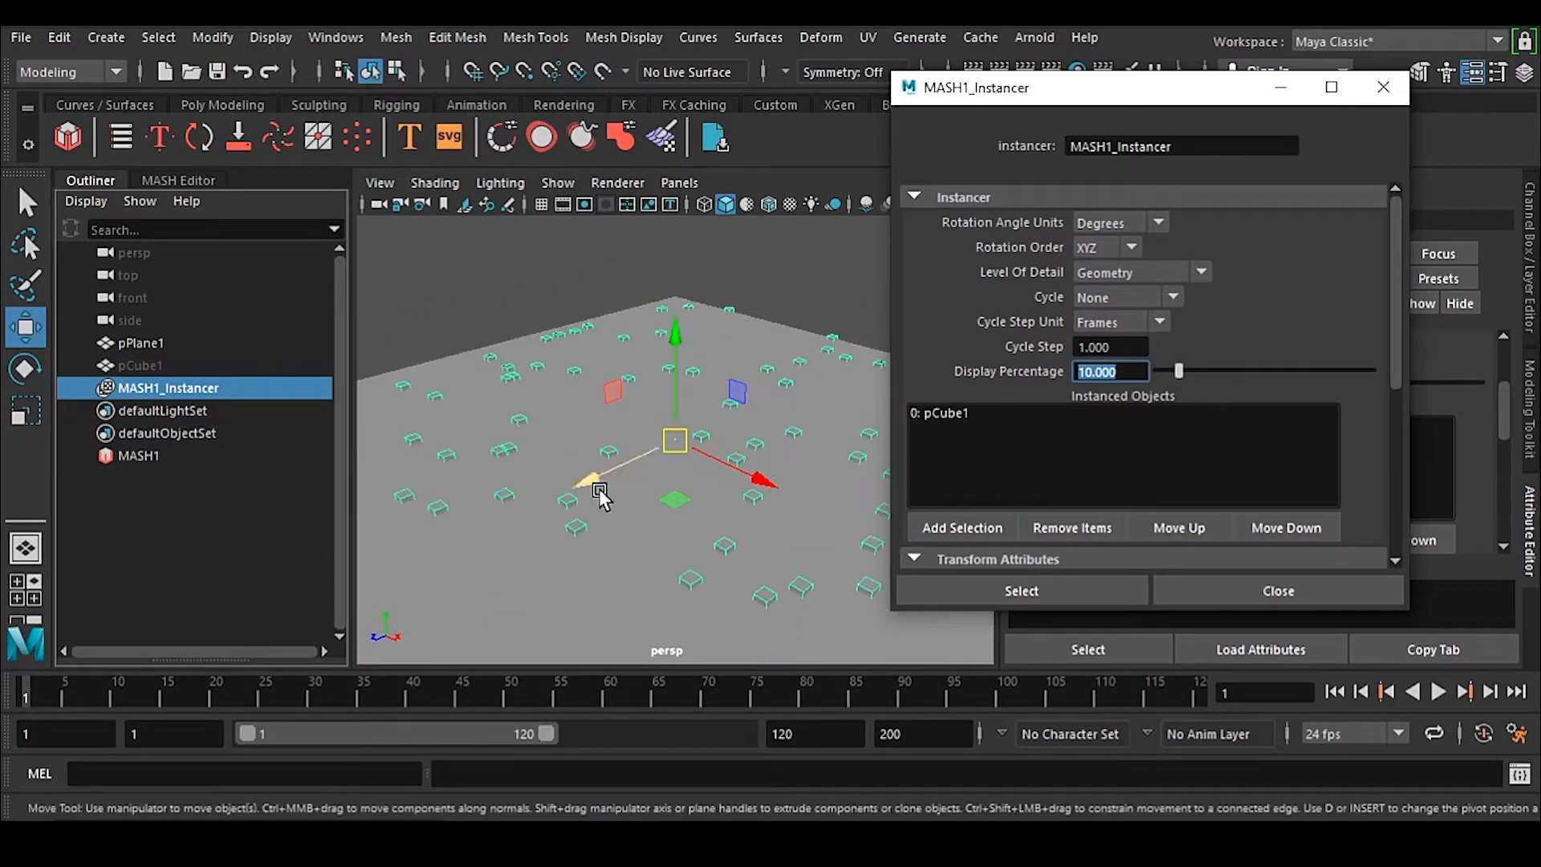
pyautogui.keyDown('alt'); pyautogui.moveTo(773, 377); pyautogui.dragTo(764, 405); pyautogui.keyUp('alt')
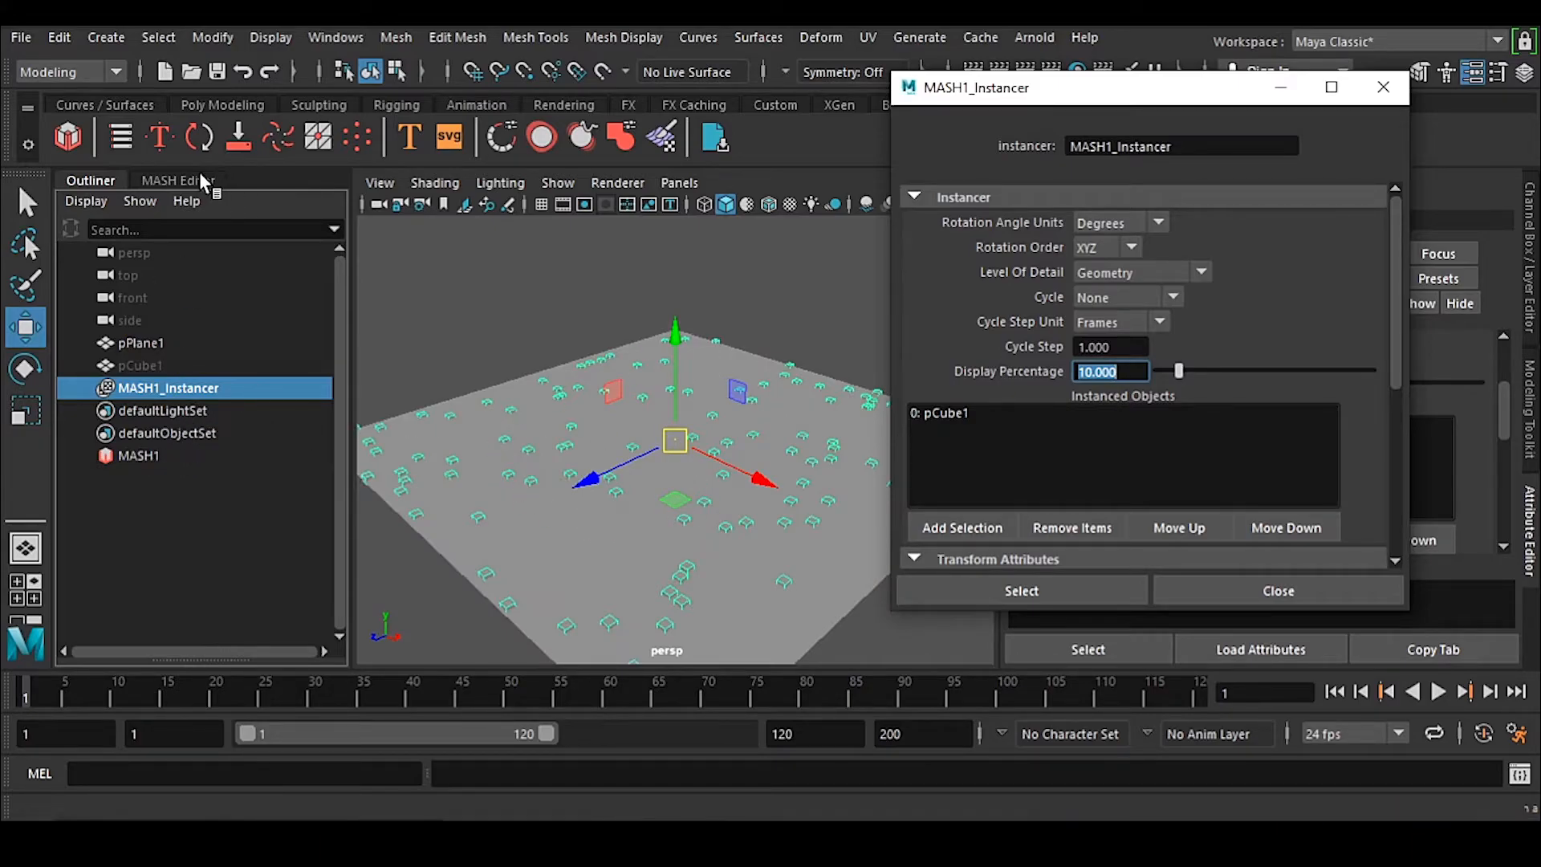
# - Check the Number of Points on the MASH1_Distribute node, then return to the instancer's Display Percentage setting
pyautogui.click(178, 180)
pyautogui.click(178, 269)
pyautogui.moveTo(1194, 90); pyautogui.dragTo(556, 367)
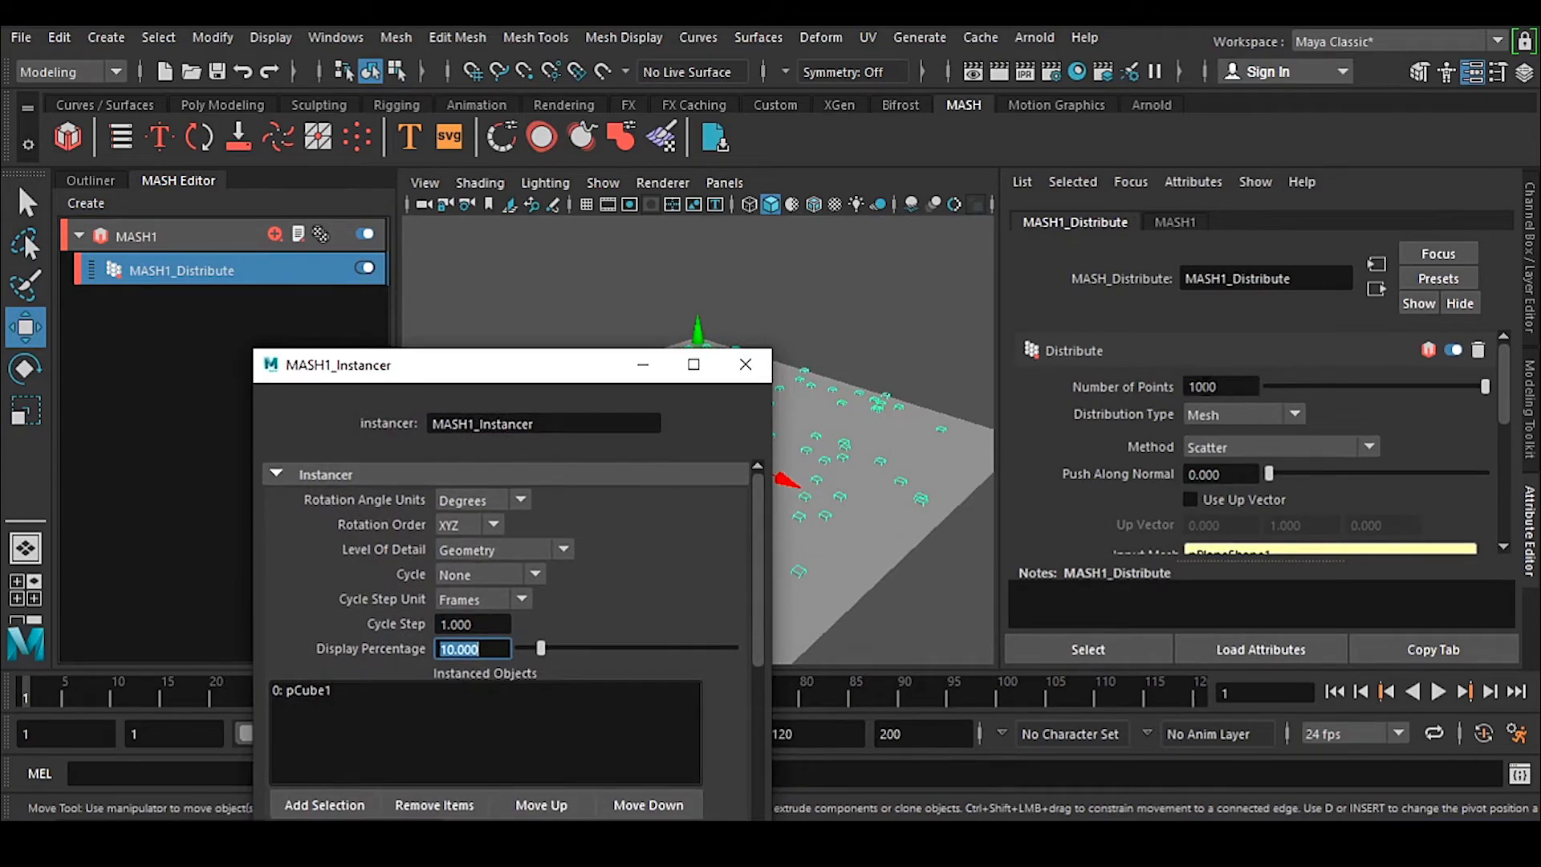
pyautogui.moveTo(566, 377); pyautogui.dragTo(1220, 180)
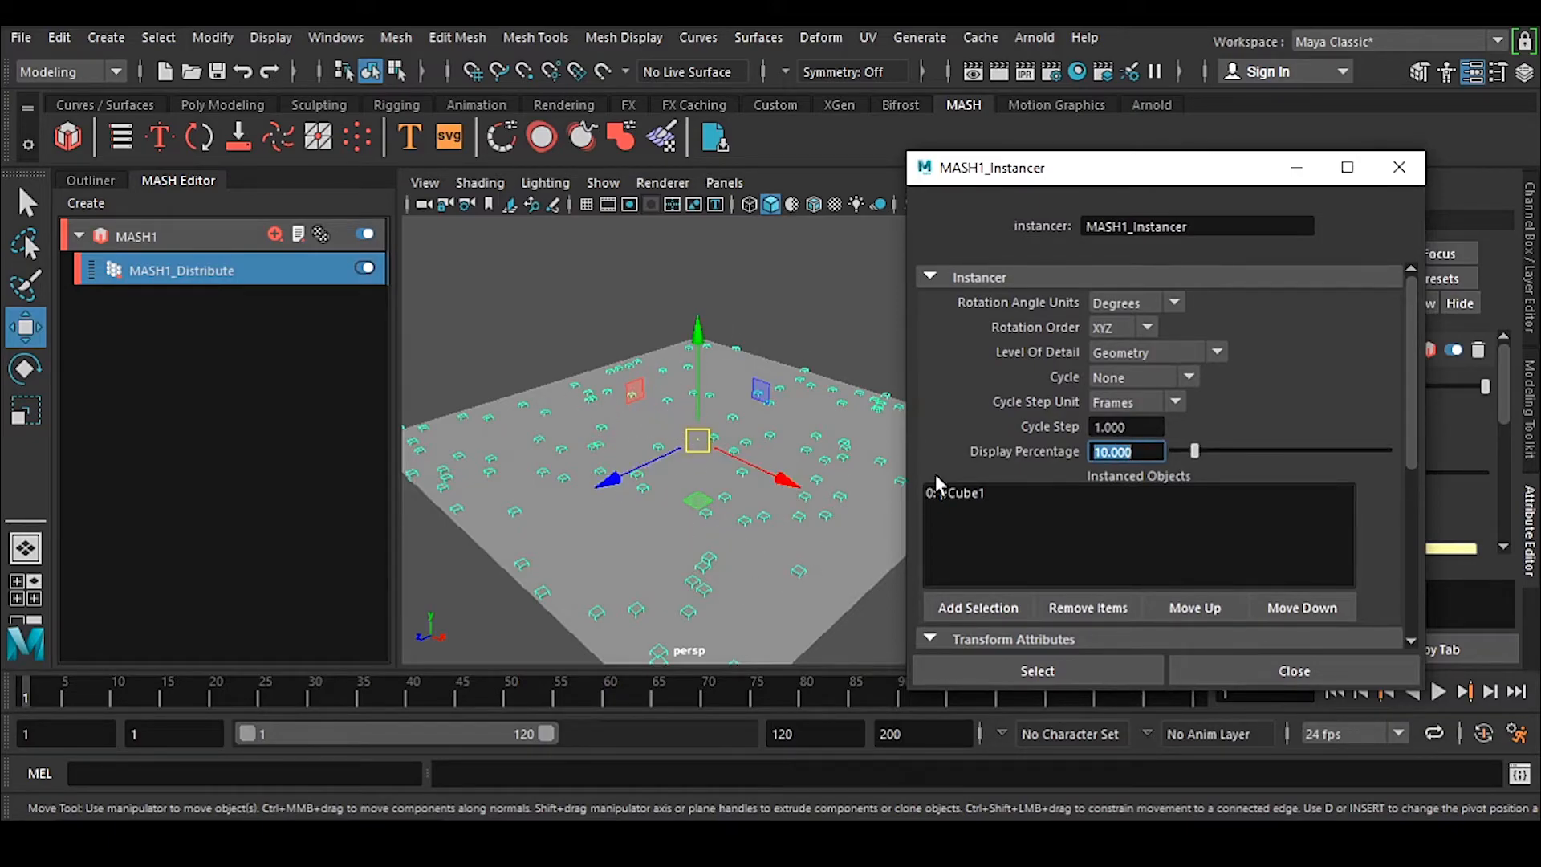
pyautogui.moveTo(1029, 169); pyautogui.dragTo(1046, 146)
pyautogui.click(91, 179)
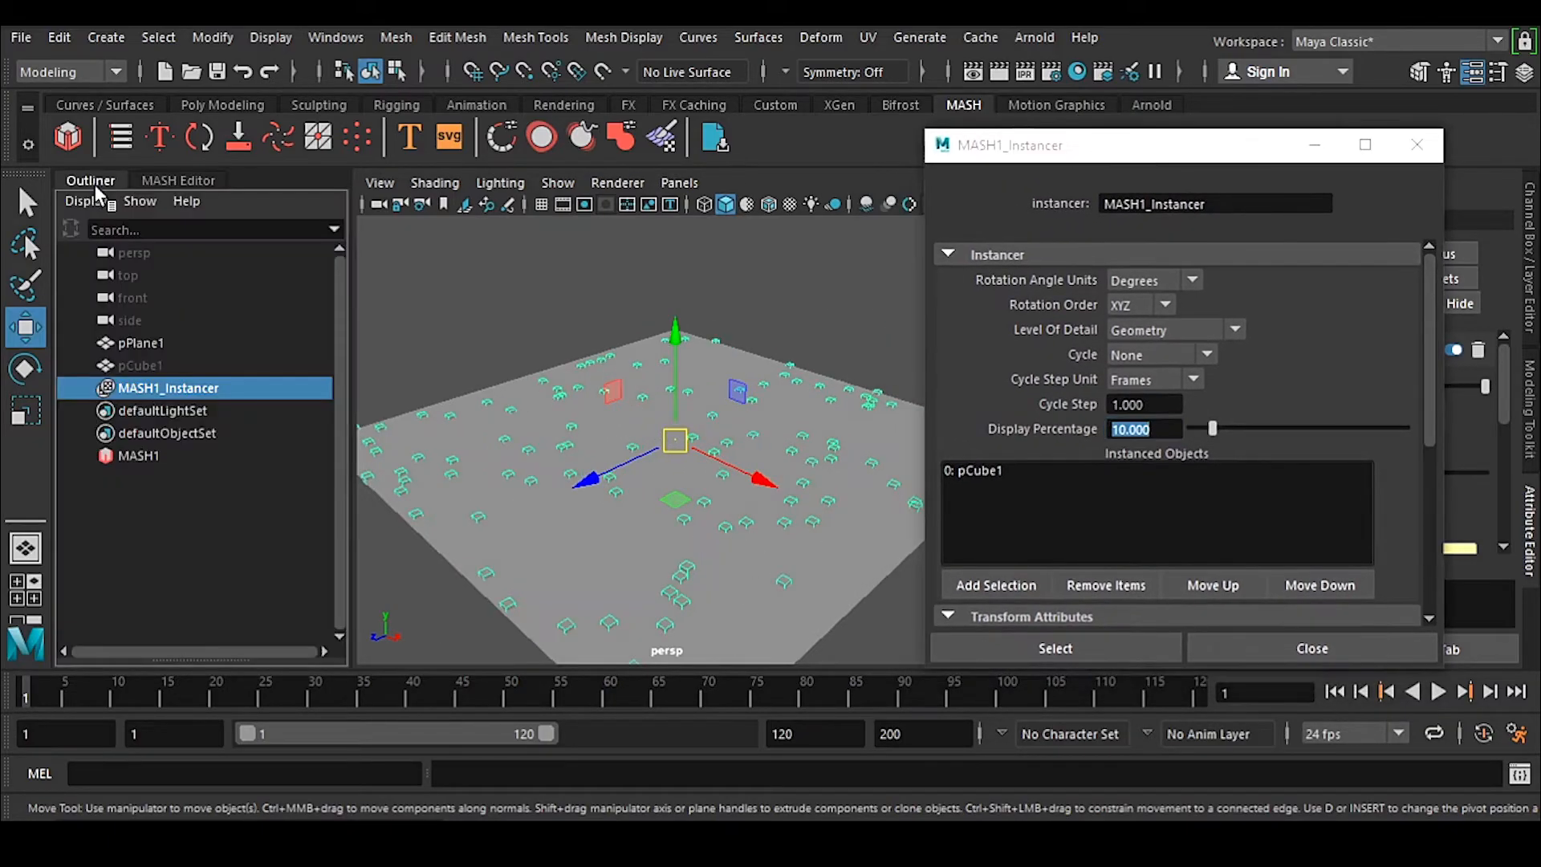
pyautogui.click(1149, 434)
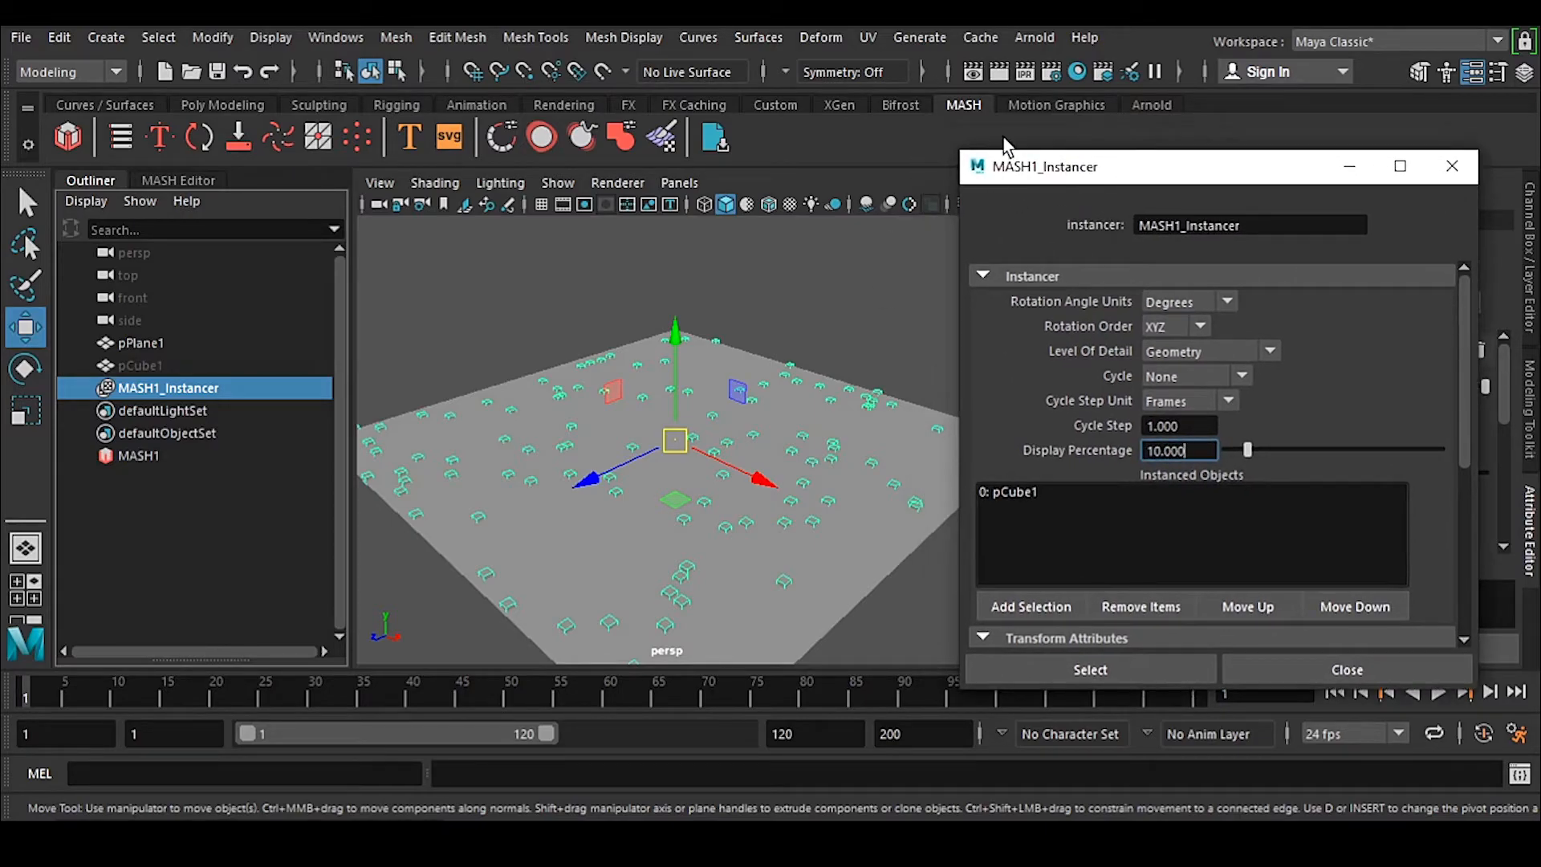
# - Add an Arnold skydome light and render the perspective view in the Arnold RenderView
pyautogui.click(1150, 106)
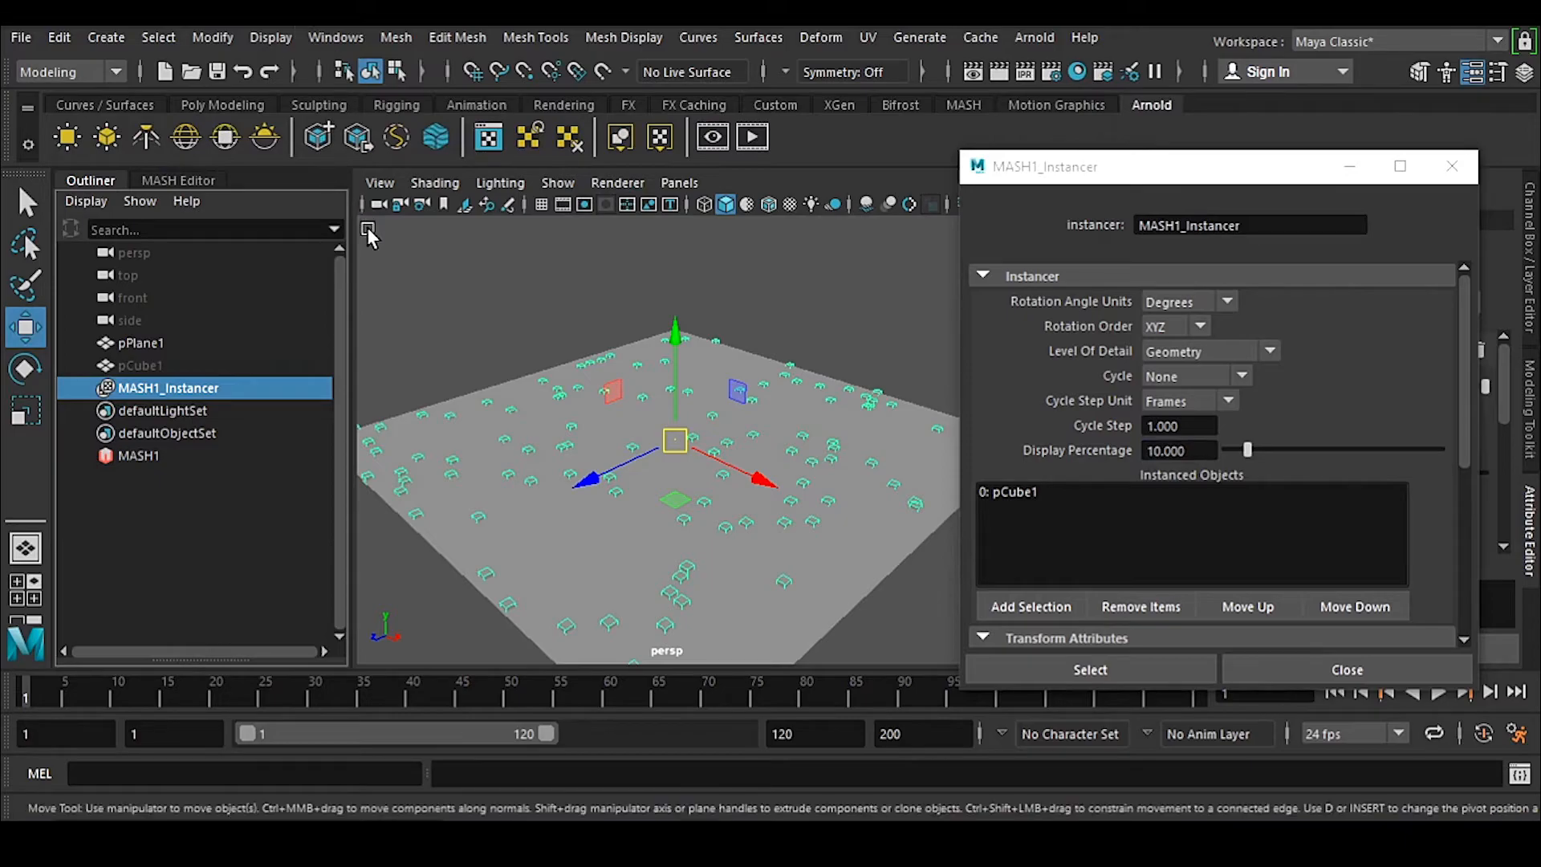
pyautogui.click(185, 138)
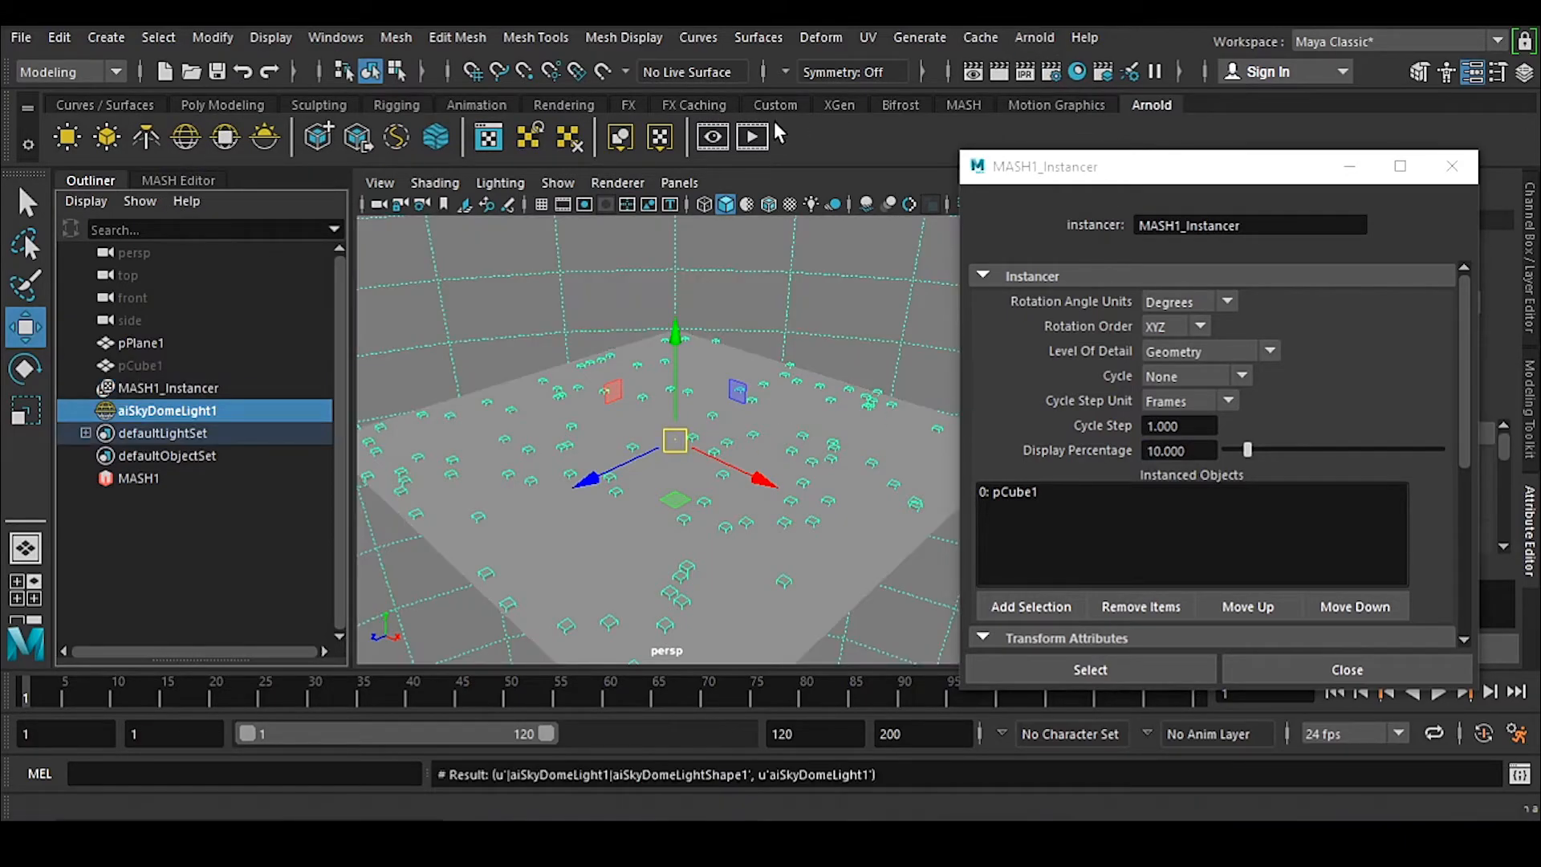
pyautogui.click(754, 136)
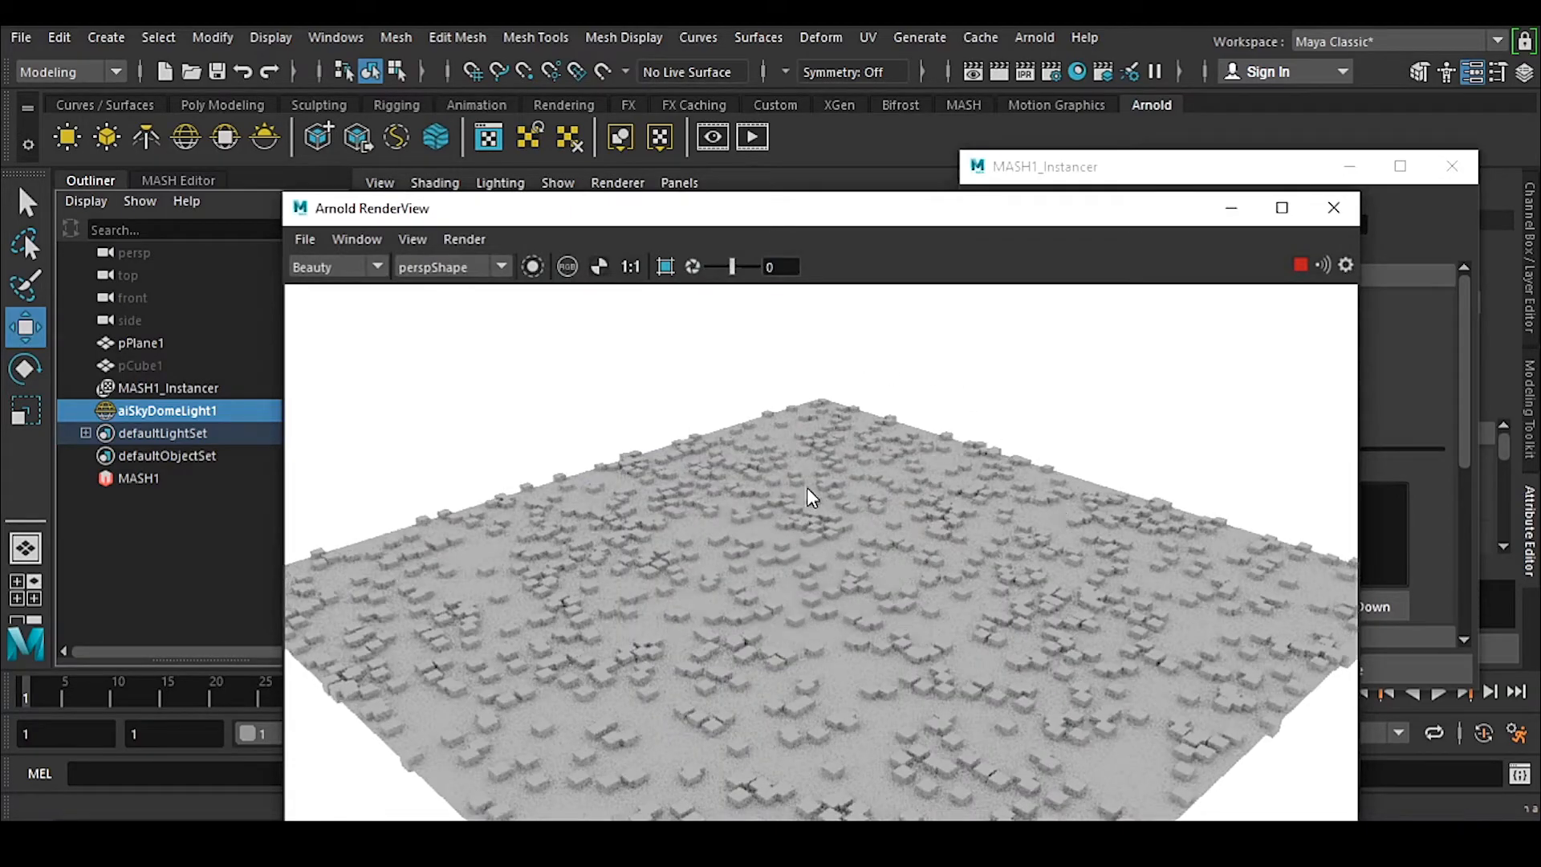
# - Close the Arnold RenderView and delete the aiSkyDomeLight1 skydome light from the scene
pyautogui.click(1330, 212)
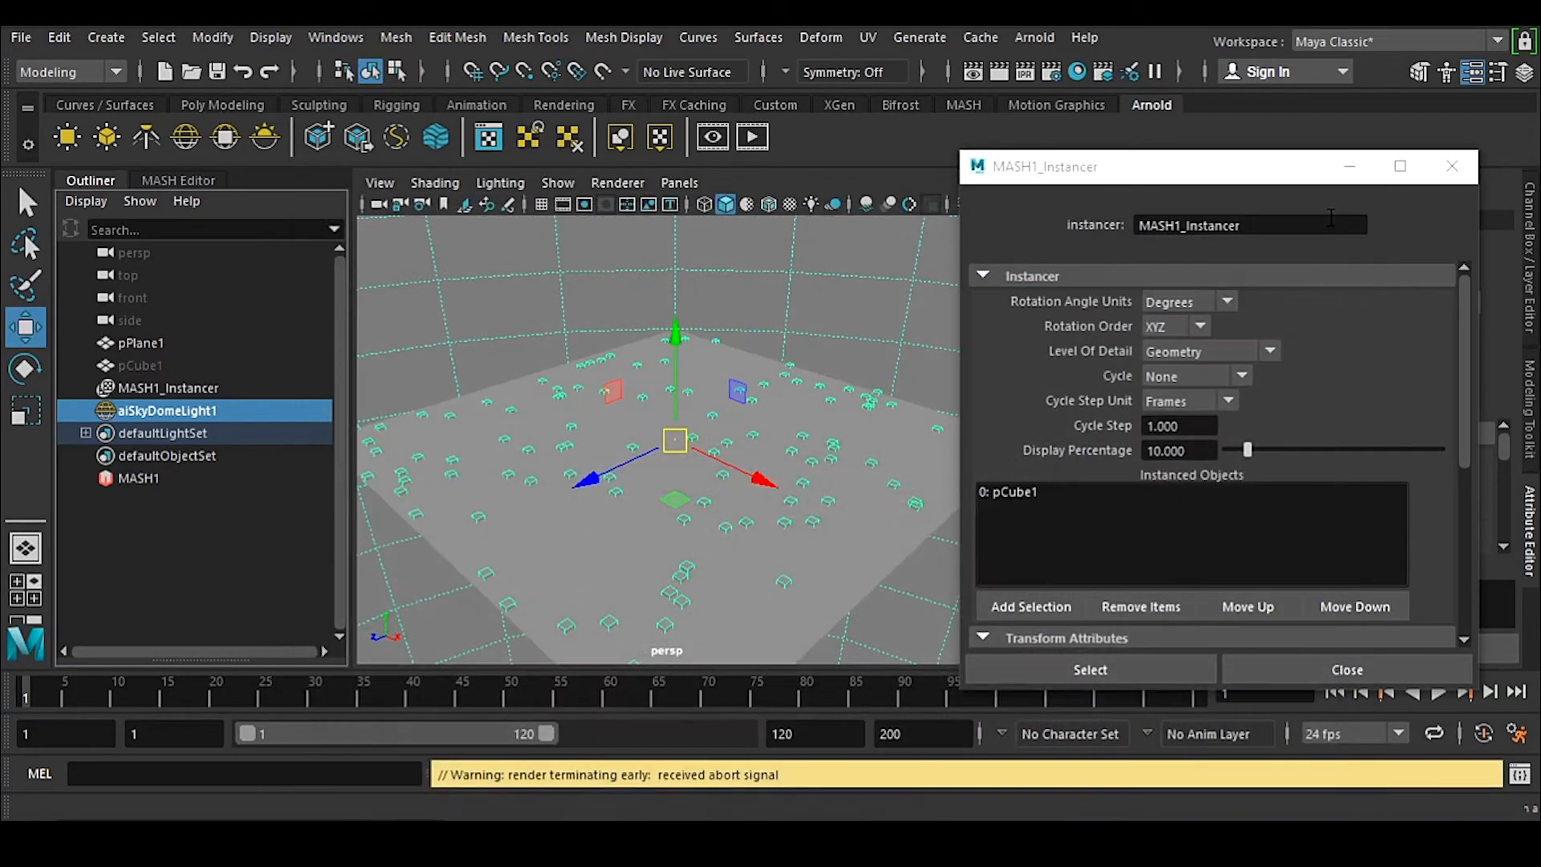
pyautogui.press('Delete')
pyautogui.click(179, 411)
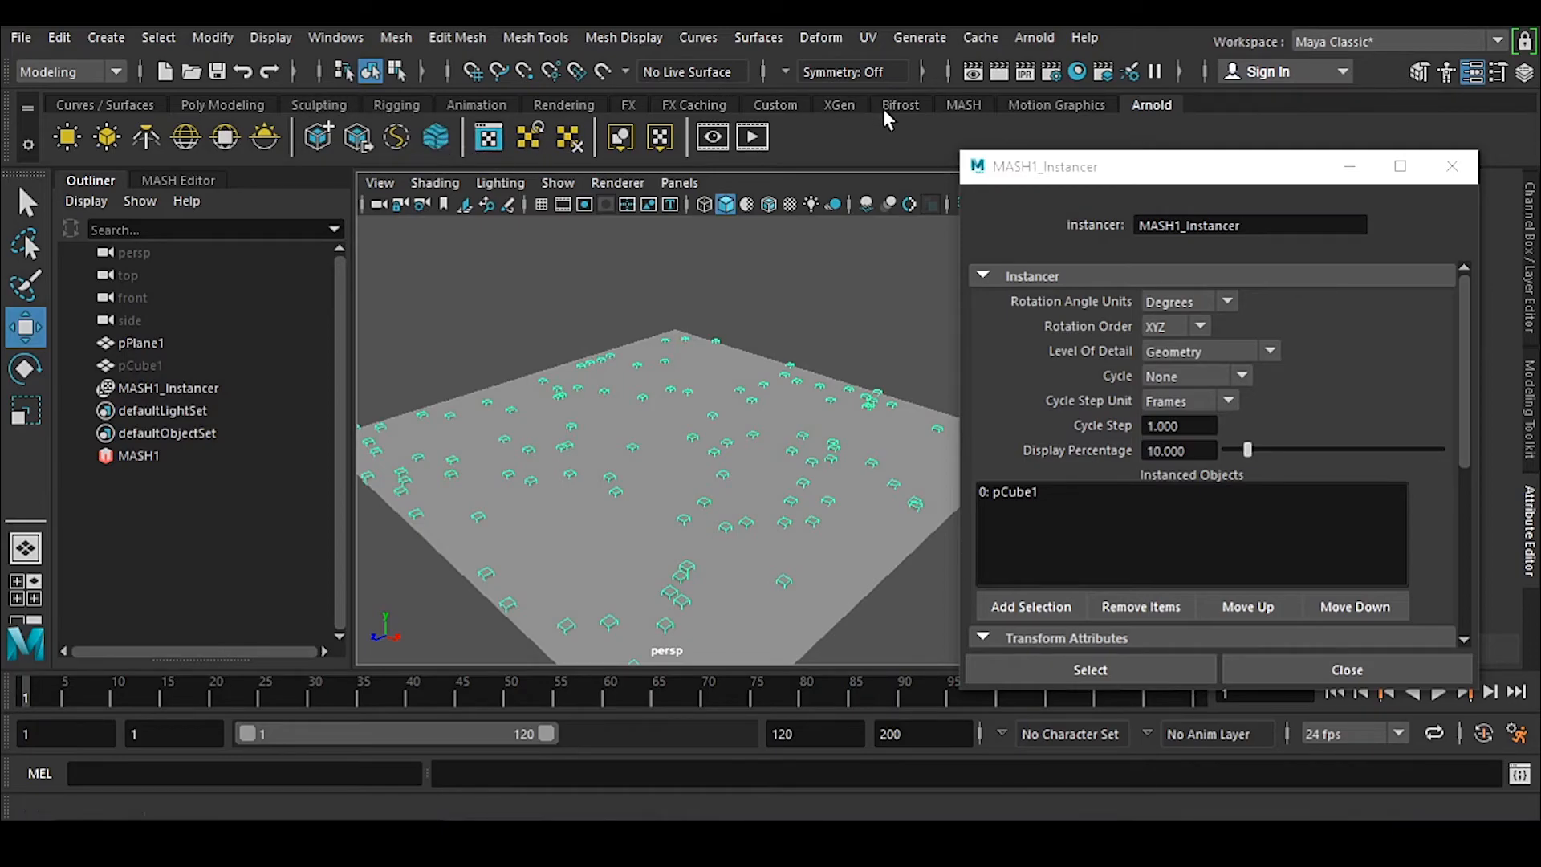
# - Bring up the MASH tools and set the MASH1_Instancer's Display Percentage to 100
pyautogui.click(968, 106)
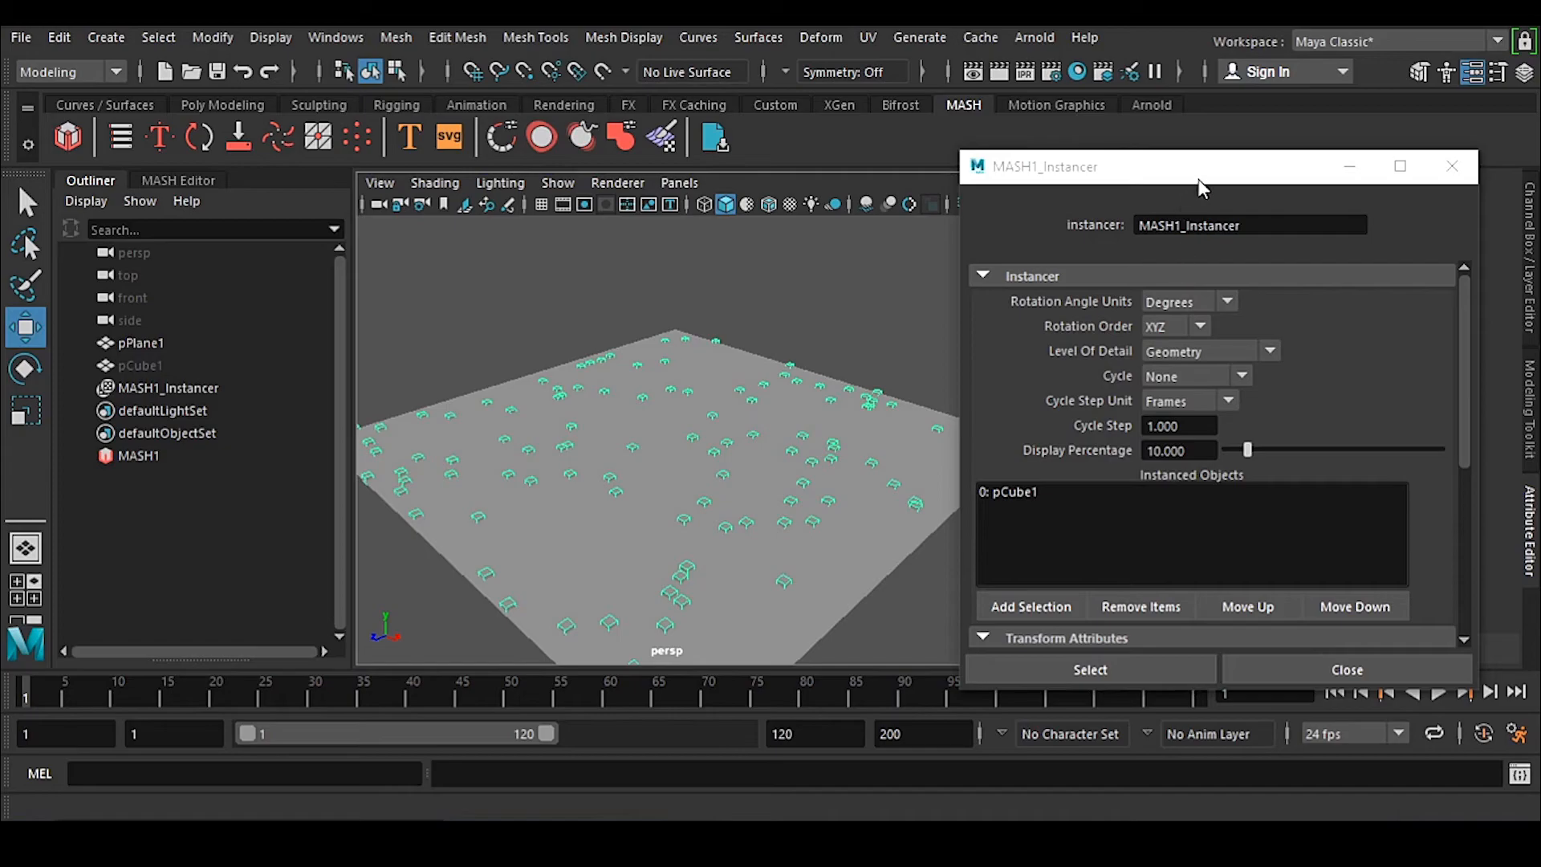
pyautogui.moveTo(1198, 179); pyautogui.dragTo(1186, 148)
pyautogui.doubleClick(1167, 418)
pyautogui.write('1000')
pyautogui.press('BackSpace')
pyautogui.press('Return')
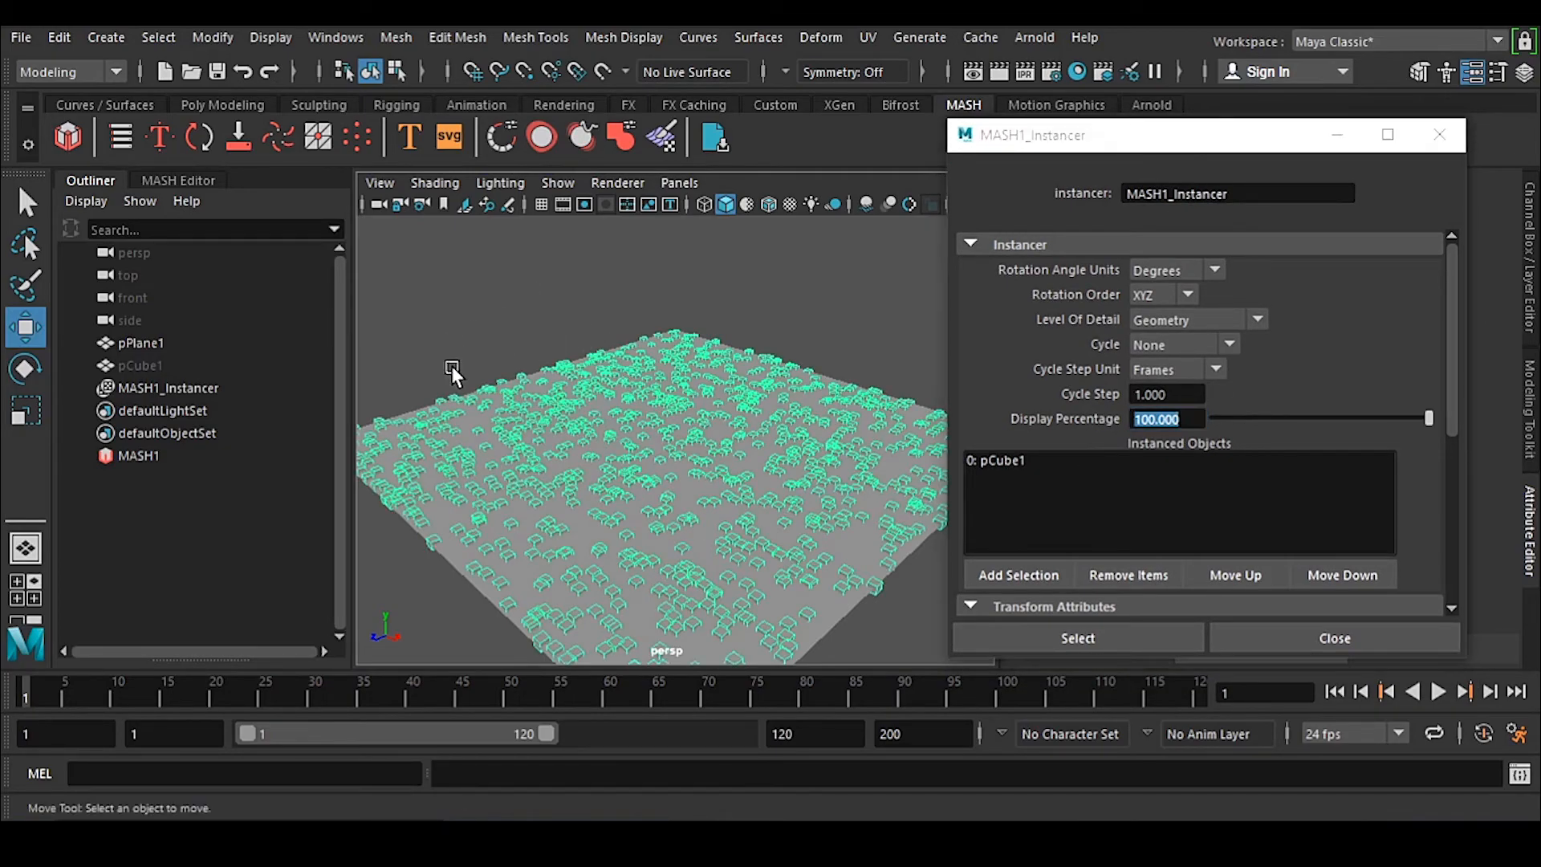
# - Select MASH1_Instancer and move its floating attribute window aside to uncover the Attribute Editor
pyautogui.click(169, 388)
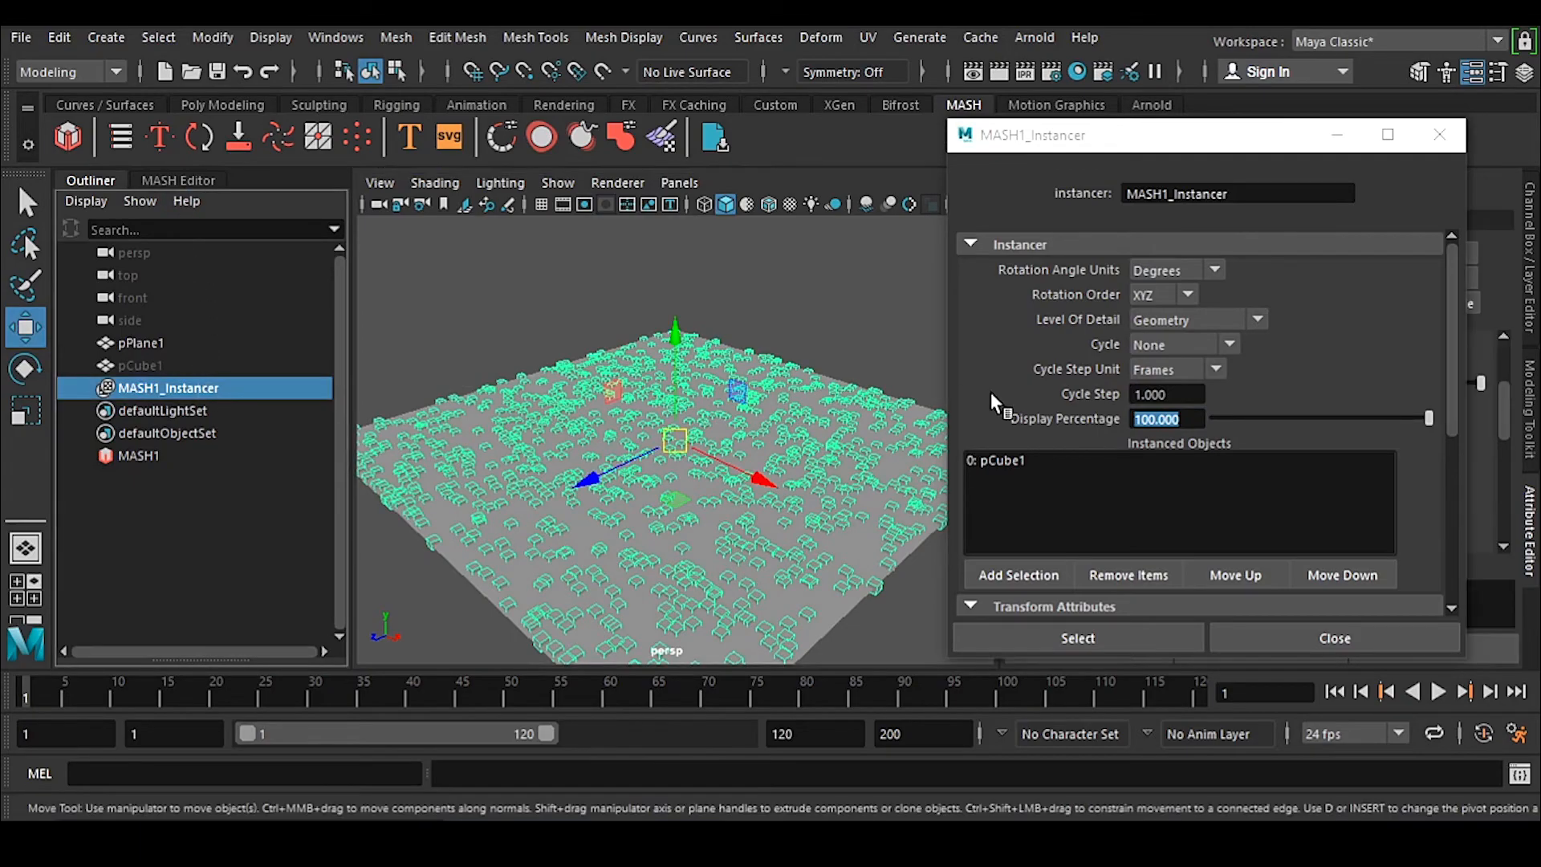
pyautogui.moveTo(1232, 135); pyautogui.dragTo(1092, 132)
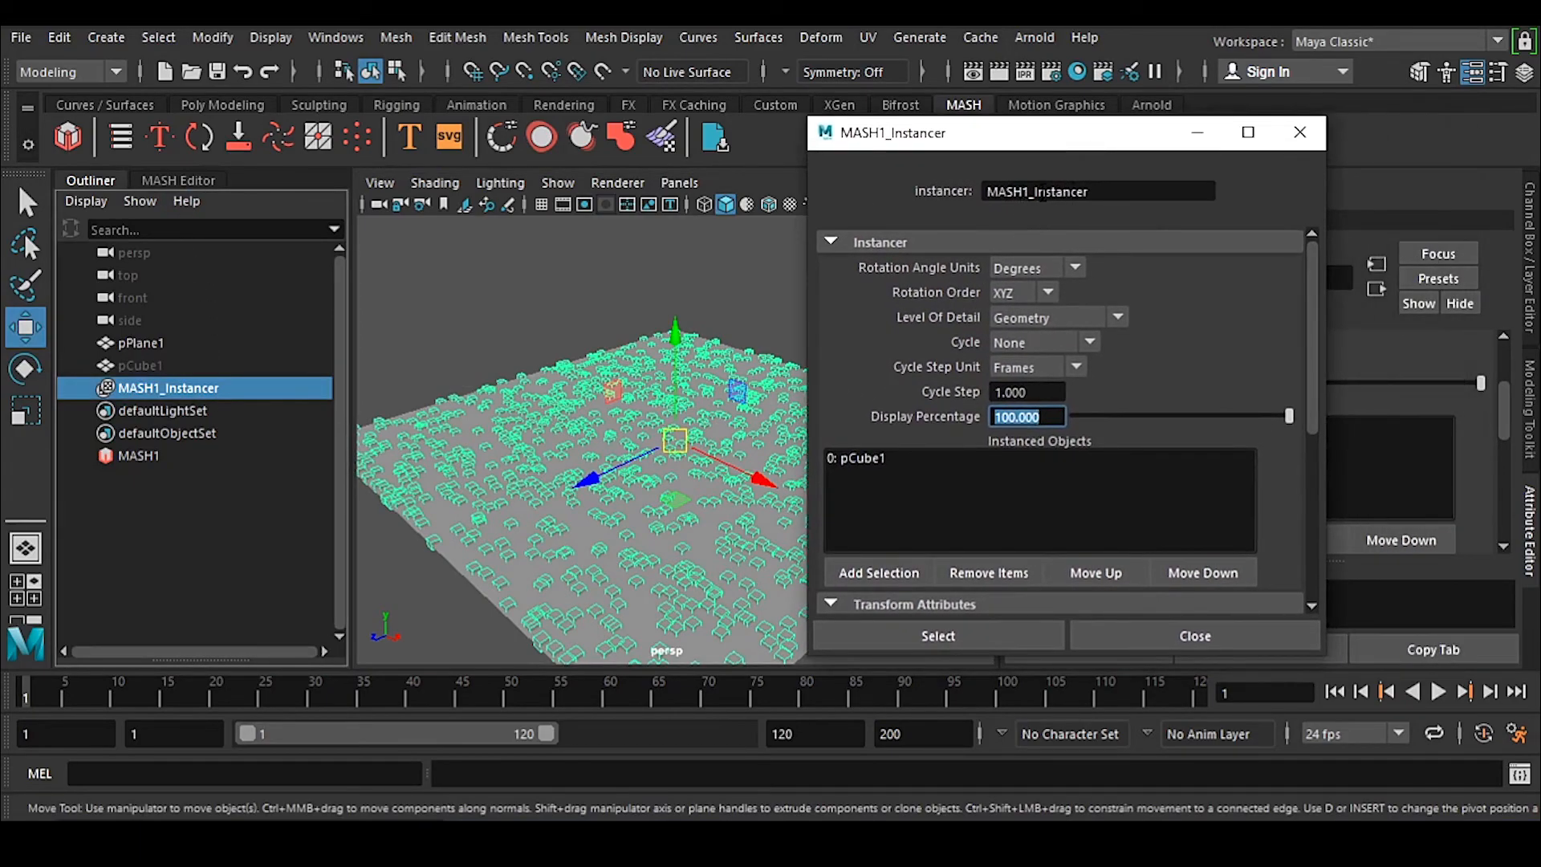